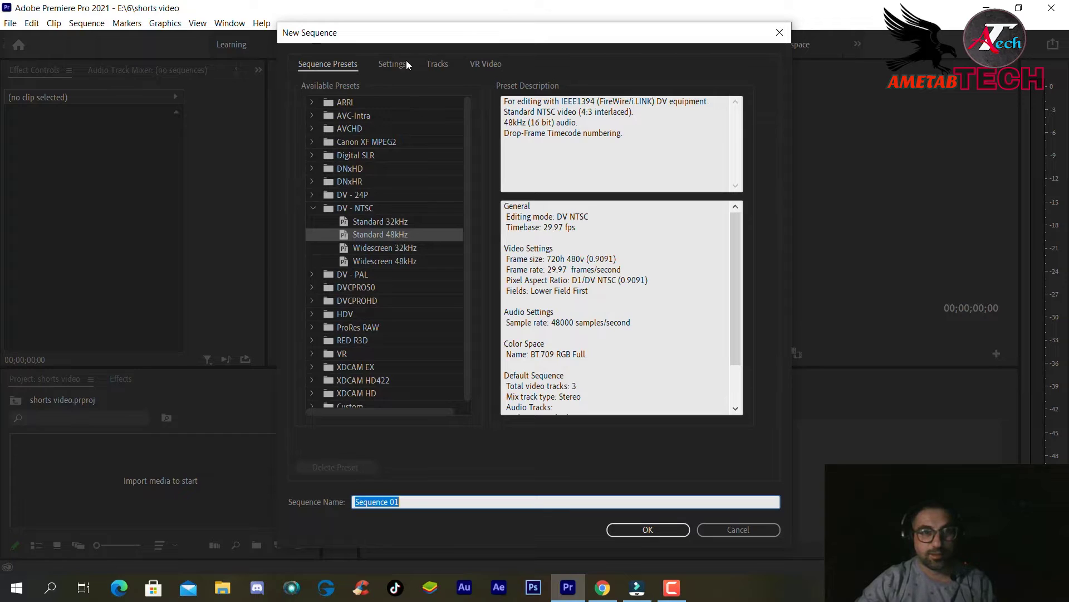
Step: Create a new sequence with Custom editing mode and a frame size of 1080 horizontal by 1920 vertical
{"action": "left_click", "coordinate": [391, 64]}
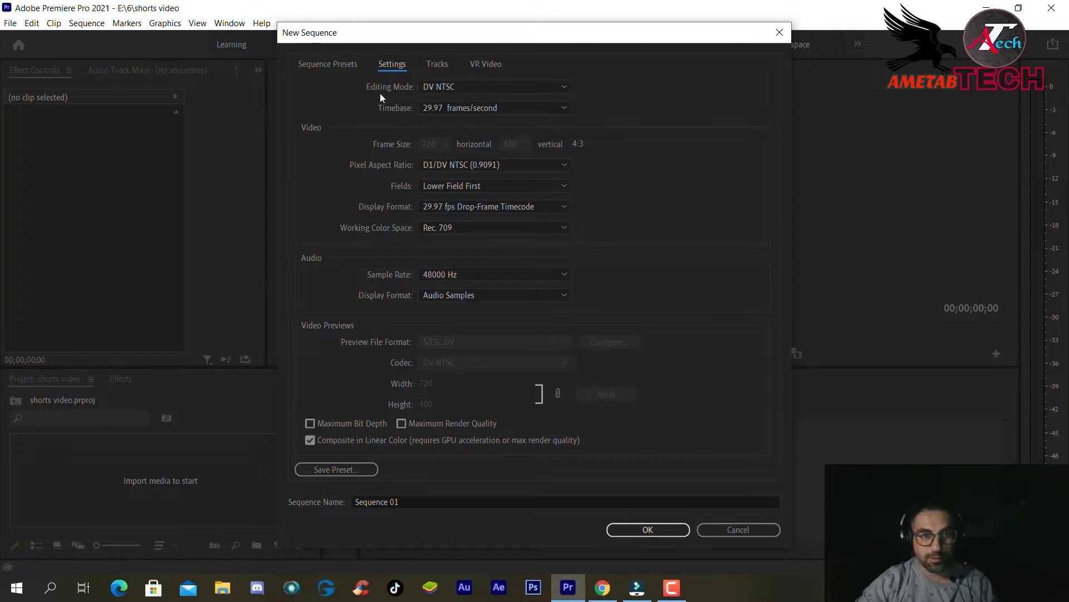
{"action": "left_click", "coordinate": [489, 88]}
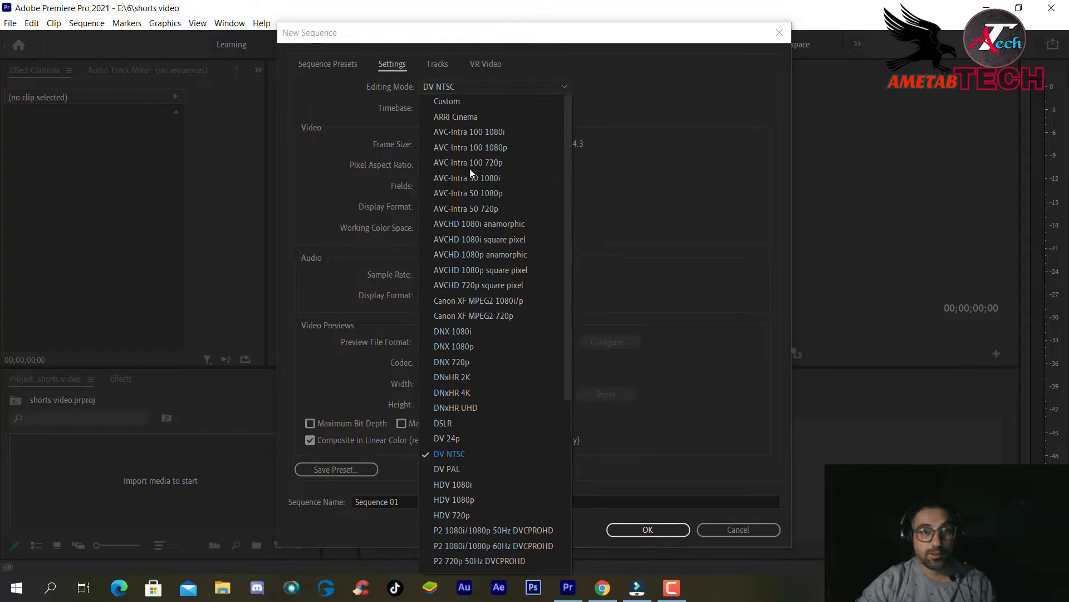
{"action": "left_click", "coordinate": [453, 103]}
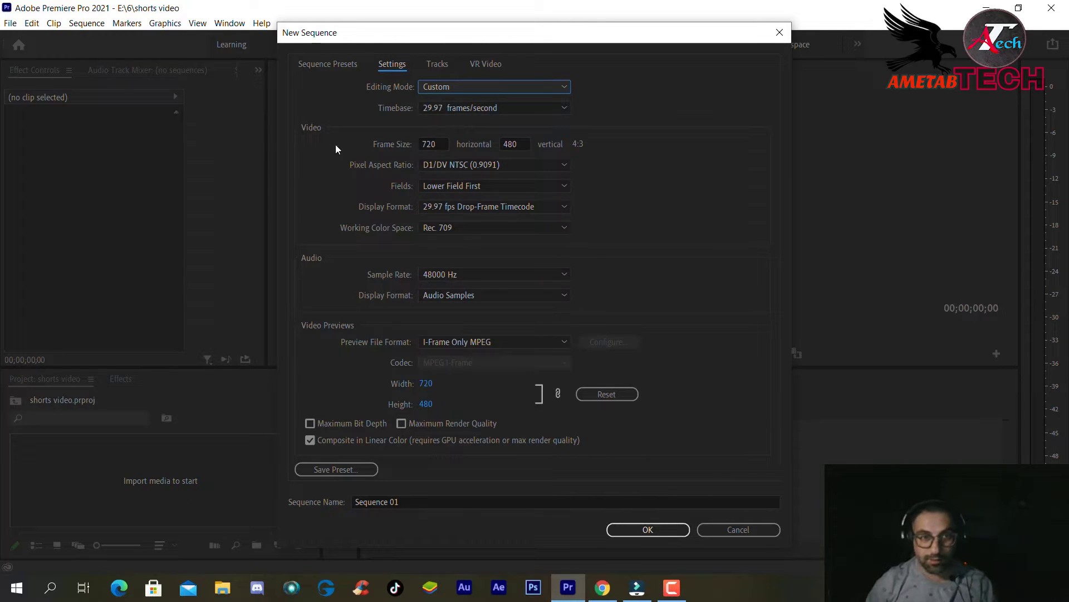
{"action": "left_click", "coordinate": [433, 146]}
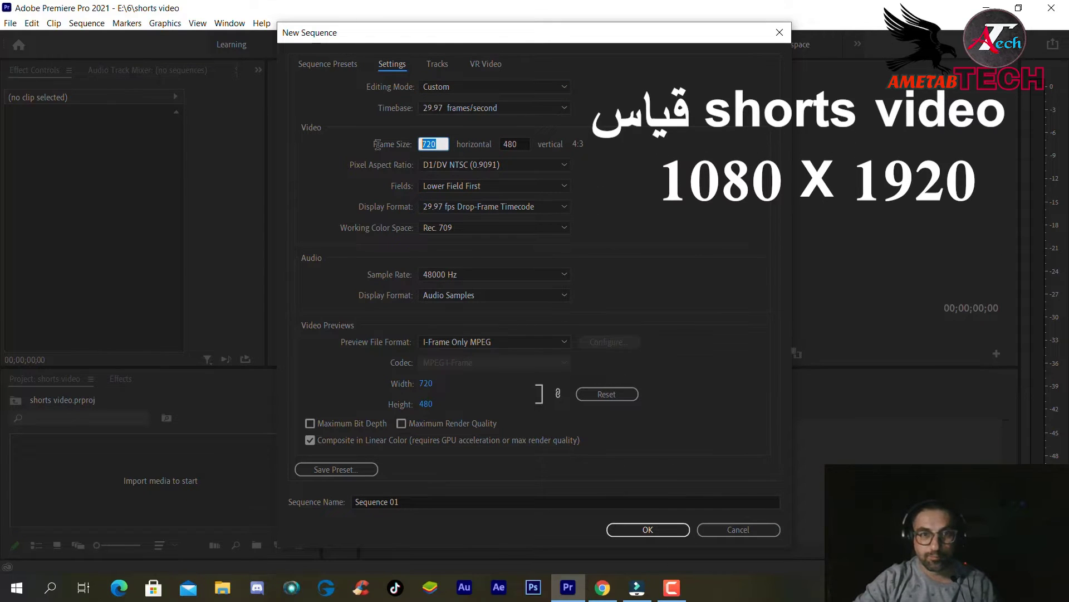
{"action": "type", "text": "1"}
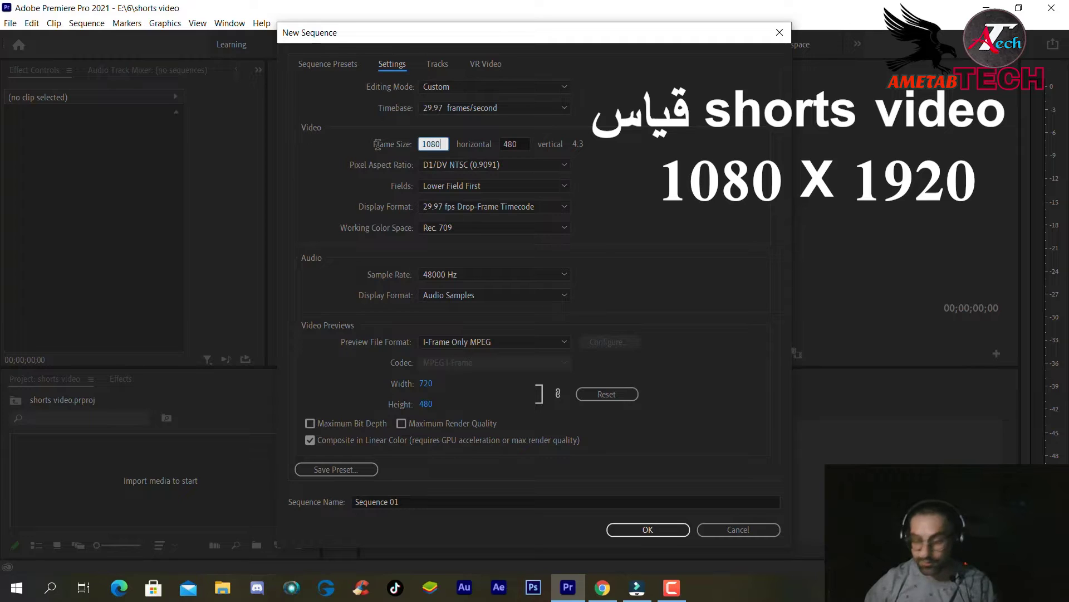
{"action": "type", "text": "080"}
{"action": "left_click", "coordinate": [513, 143]}
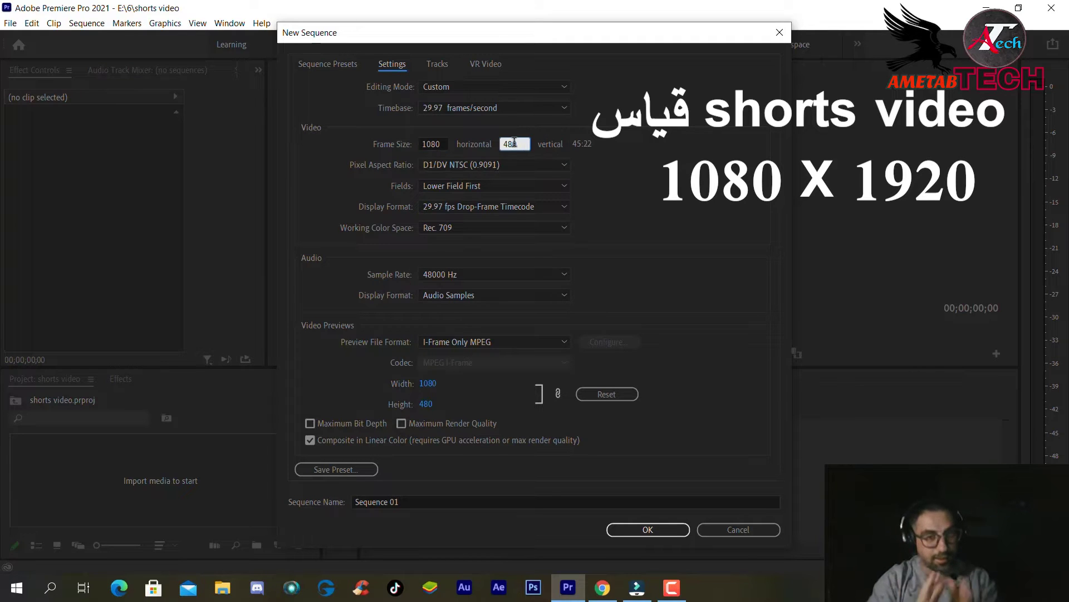
{"action": "type", "text": "1920"}
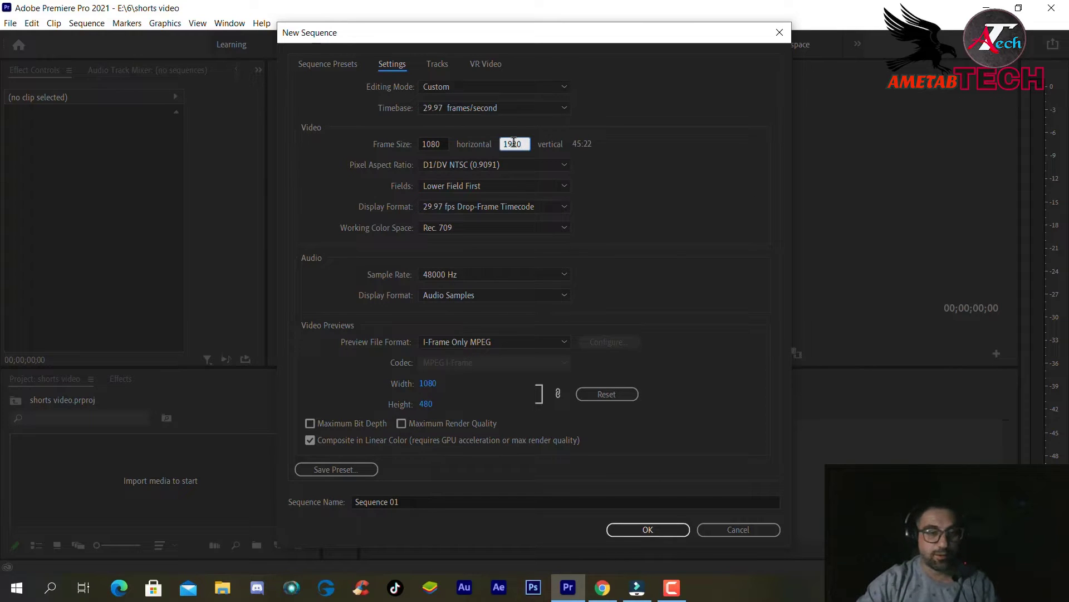
{"action": "left_click", "coordinate": [642, 530]}
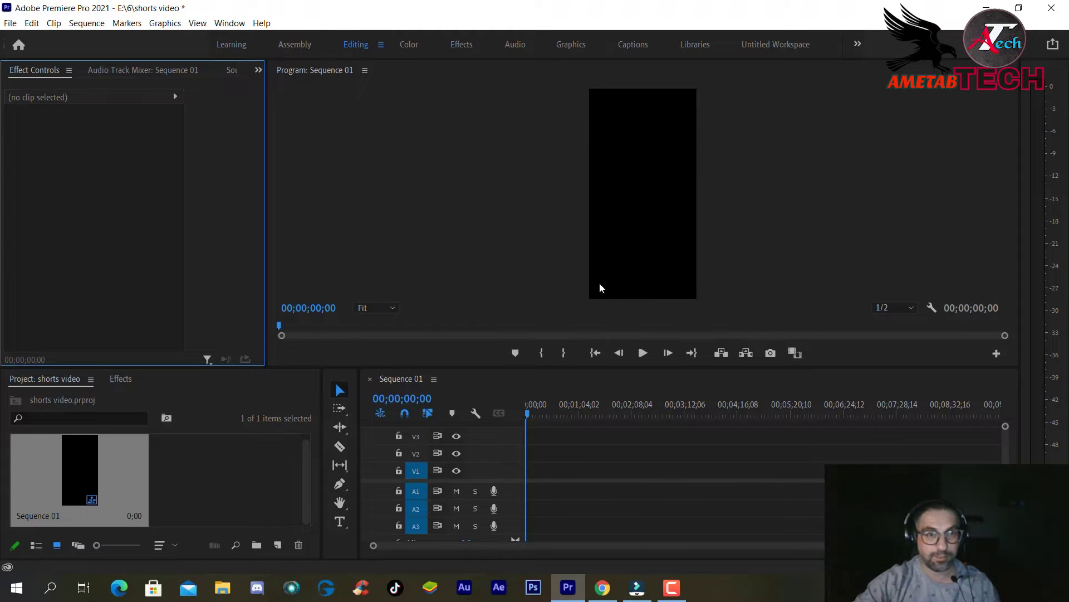
Step: Import video clip 2 and place it at the start of track V1, keeping the existing sequence settings
{"action": "double_click", "coordinate": [205, 496]}
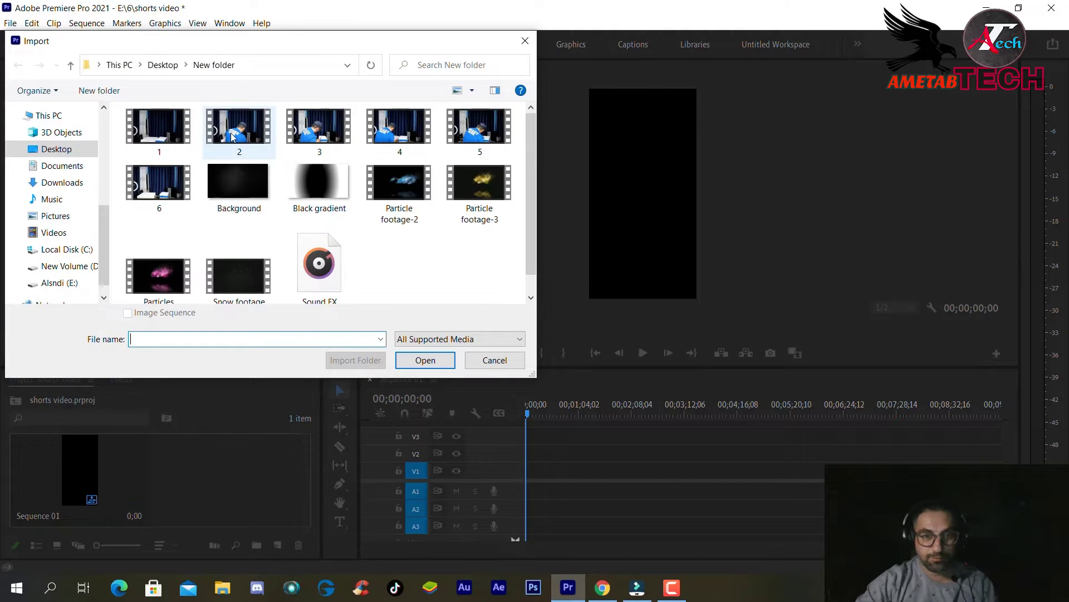
{"action": "double_click", "coordinate": [264, 319]}
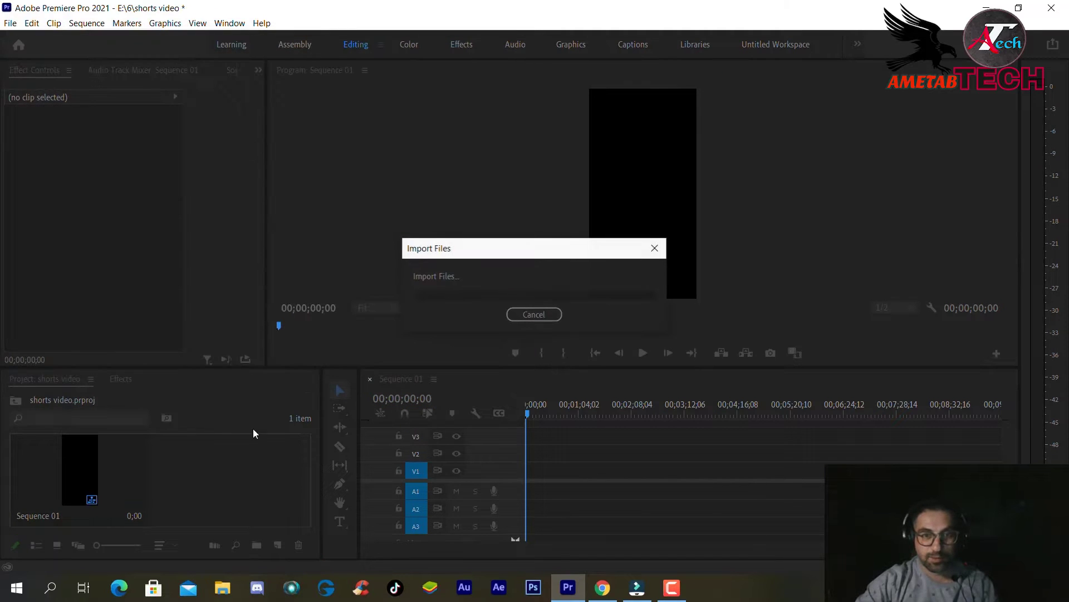
{"action": "left_click_drag", "start_coordinate": [217, 473], "coordinate": [507, 482]}
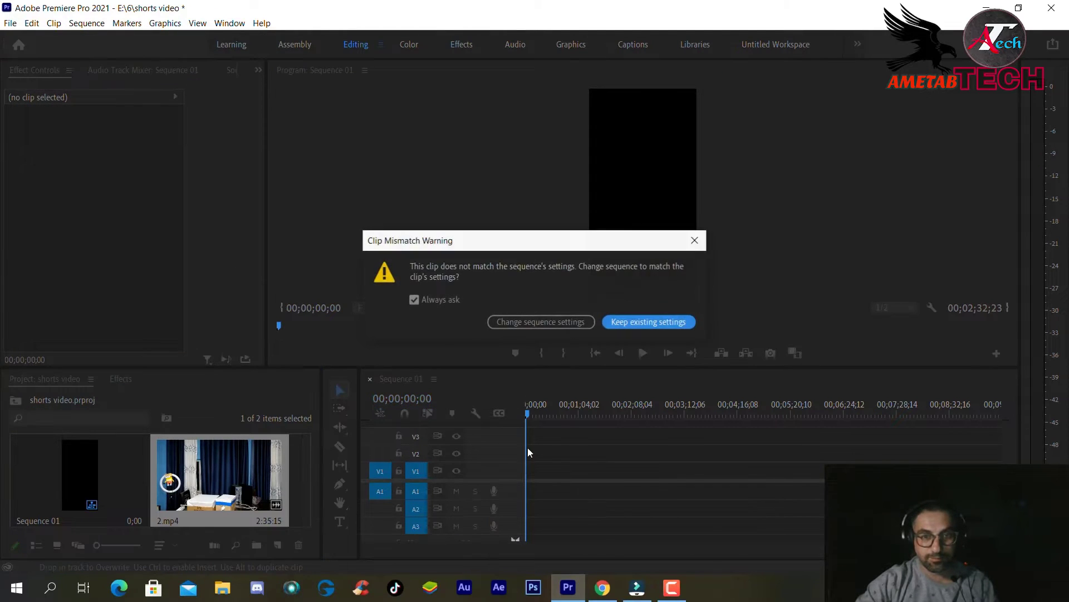
{"action": "left_click", "coordinate": [640, 325]}
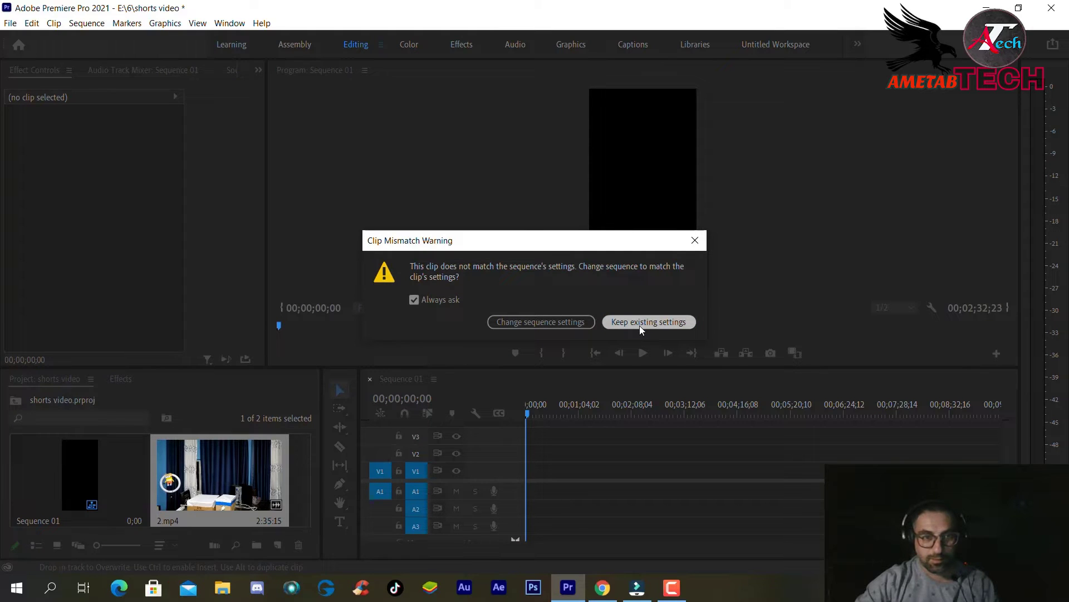
Step: Cut the clip at 00;00;19;09 and delete everything after the cut
{"action": "left_click", "coordinate": [533, 415]}
{"action": "mouse_move", "coordinate": [534, 415]}
{"action": "left_mouse_down"}
{"action": "mouse_move", "coordinate": [549, 420]}
{"action": "mouse_move", "coordinate": [540, 418]}
{"action": "left_mouse_up"}
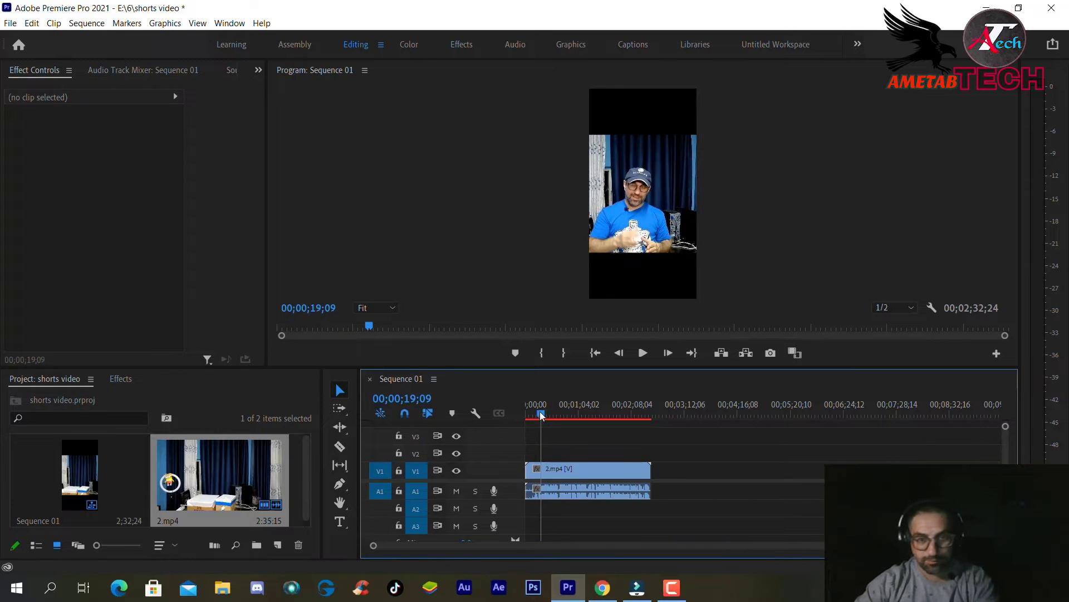
{"action": "left_click", "coordinate": [571, 470]}
{"action": "left_click_drag", "start_coordinate": [571, 473], "coordinate": [575, 479]}
{"action": "key", "text": "Delete"}
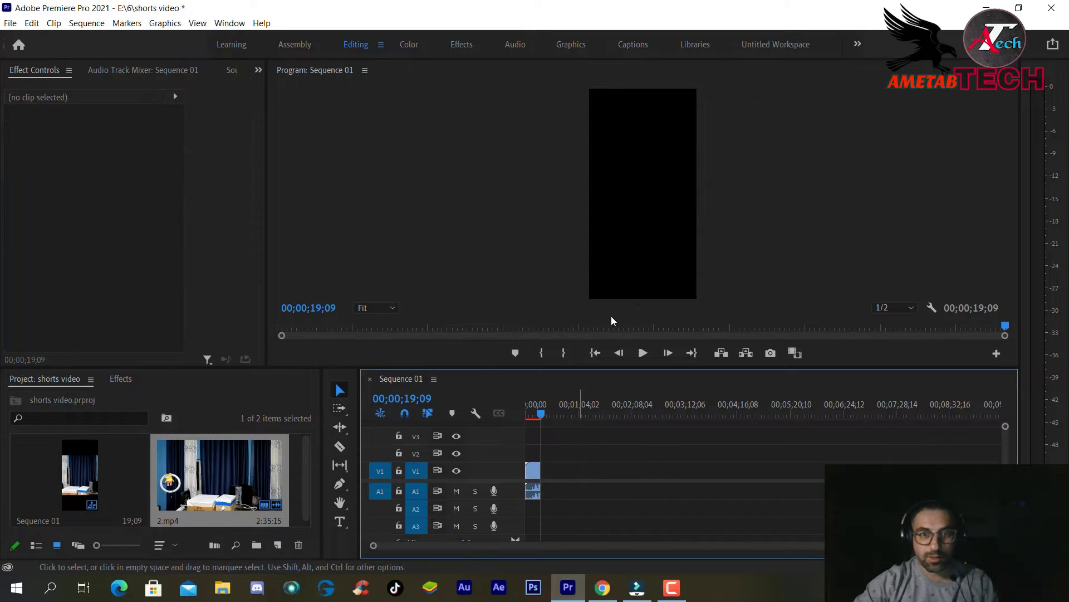
Step: Return to the start of the sequence, then reposition and slightly enlarge the clip within the vertical frame
{"action": "left_click_drag", "start_coordinate": [543, 406], "coordinate": [528, 407]}
{"action": "left_click", "coordinate": [639, 236]}
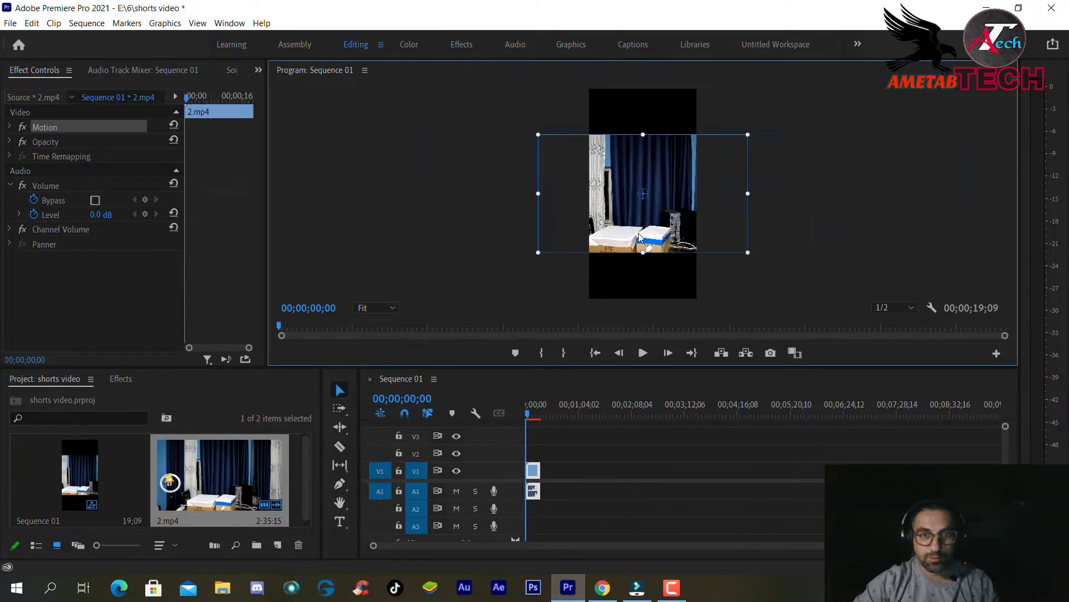
{"action": "mouse_move", "coordinate": [606, 198]}
{"action": "left_mouse_down"}
{"action": "mouse_move", "coordinate": [580, 210]}
{"action": "mouse_move", "coordinate": [614, 199]}
{"action": "left_mouse_up"}
{"action": "left_click_drag", "start_coordinate": [652, 136], "coordinate": [638, 186]}
Step: Export the sequence as H.264 media with the YouTube 1080p Full HD preset, matching the video settings to the source
{"action": "left_click", "coordinate": [10, 23]}
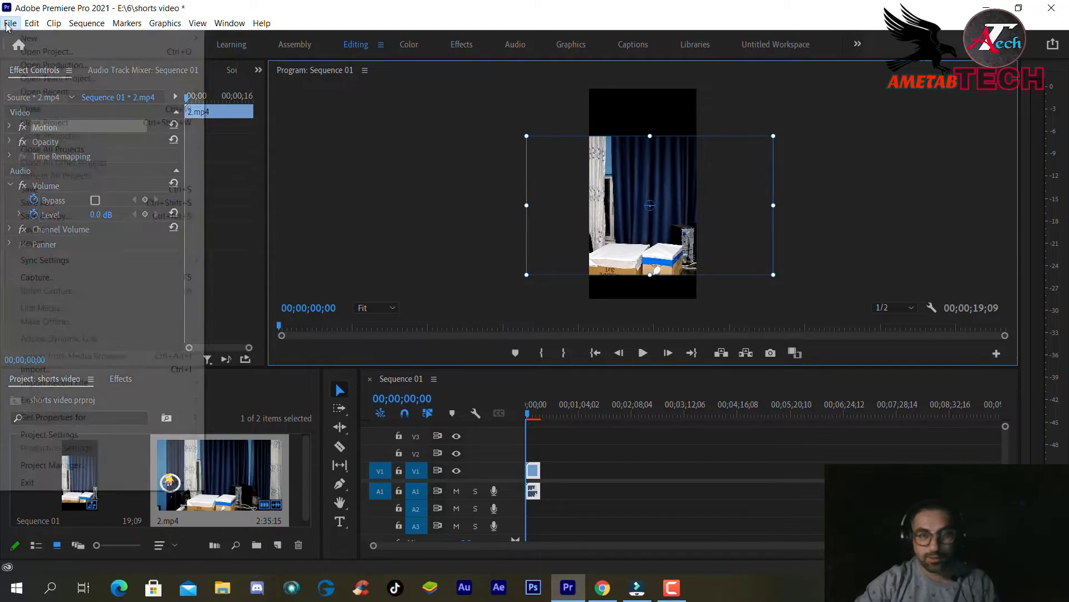
{"action": "mouse_move", "coordinate": [42, 400]}
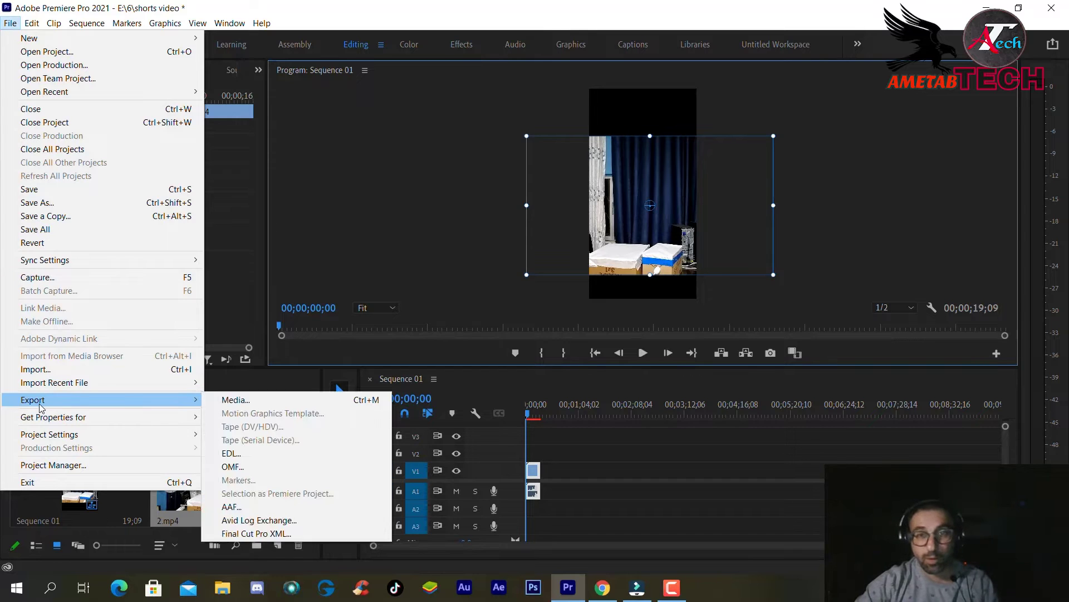
{"action": "left_click", "coordinate": [258, 404]}
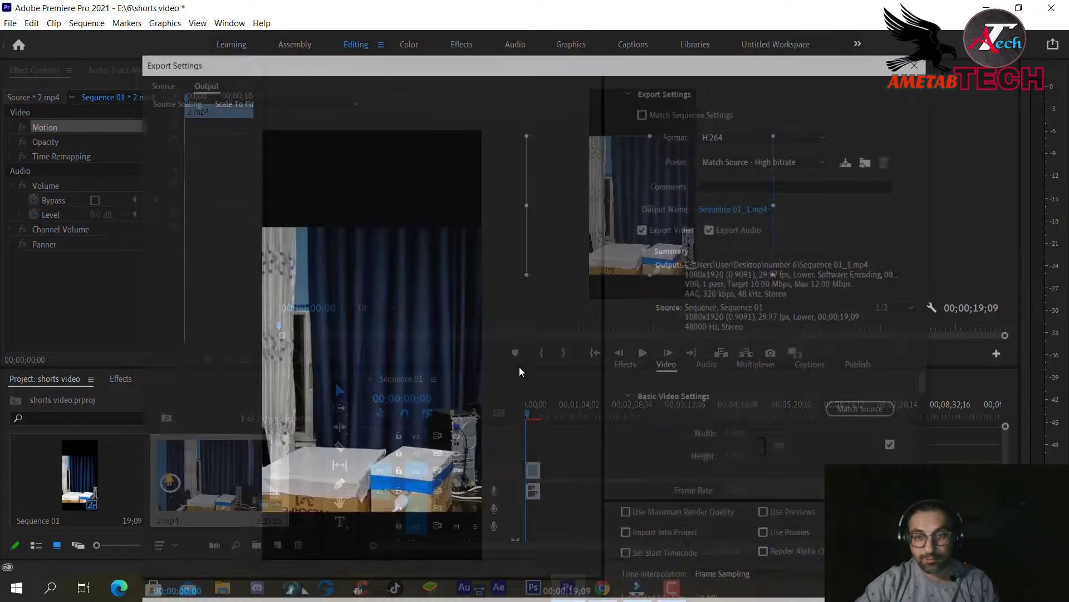
{"action": "left_click", "coordinate": [756, 159]}
{"action": "scroll", "coordinate": [806, 506], "scroll_direction": "down", "scroll_amount": 3}
{"action": "left_click", "coordinate": [696, 560]}
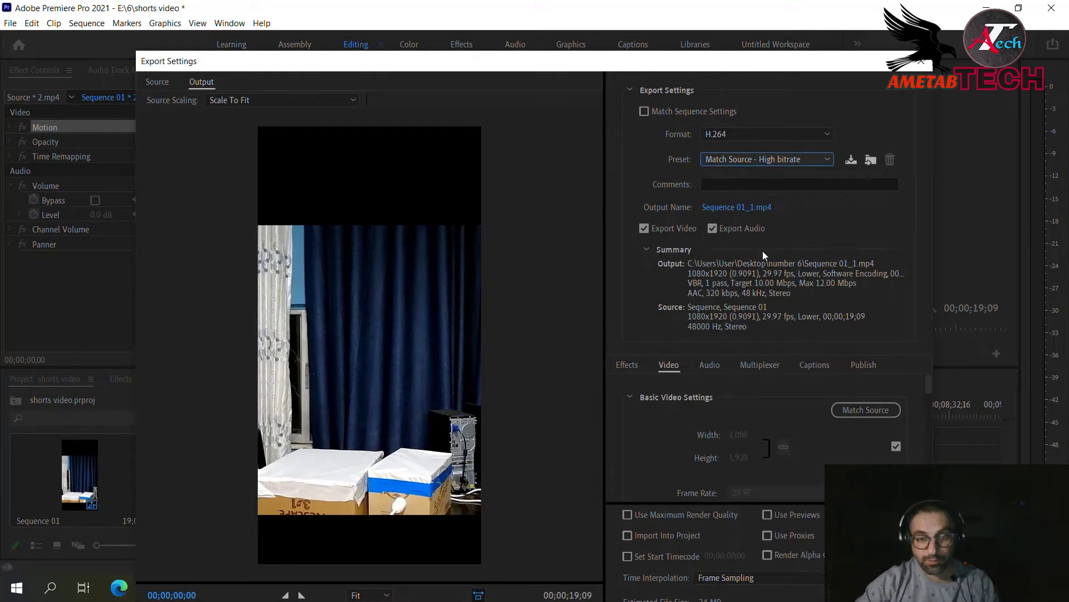
{"action": "left_click", "coordinate": [752, 160]}
{"action": "scroll", "coordinate": [777, 472], "scroll_direction": "down", "scroll_amount": 6}
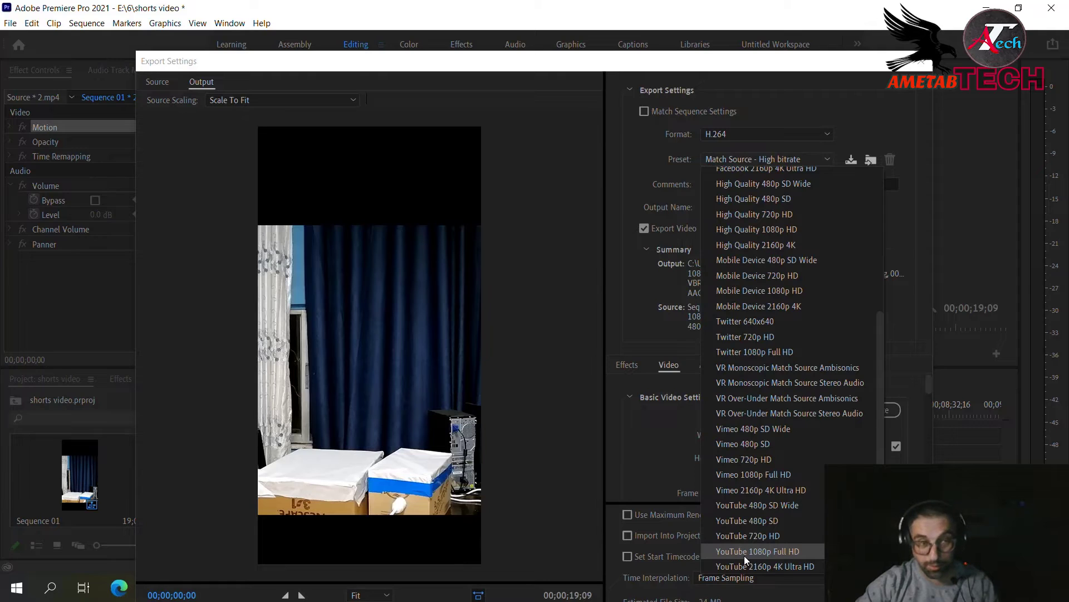
{"action": "left_click", "coordinate": [744, 555]}
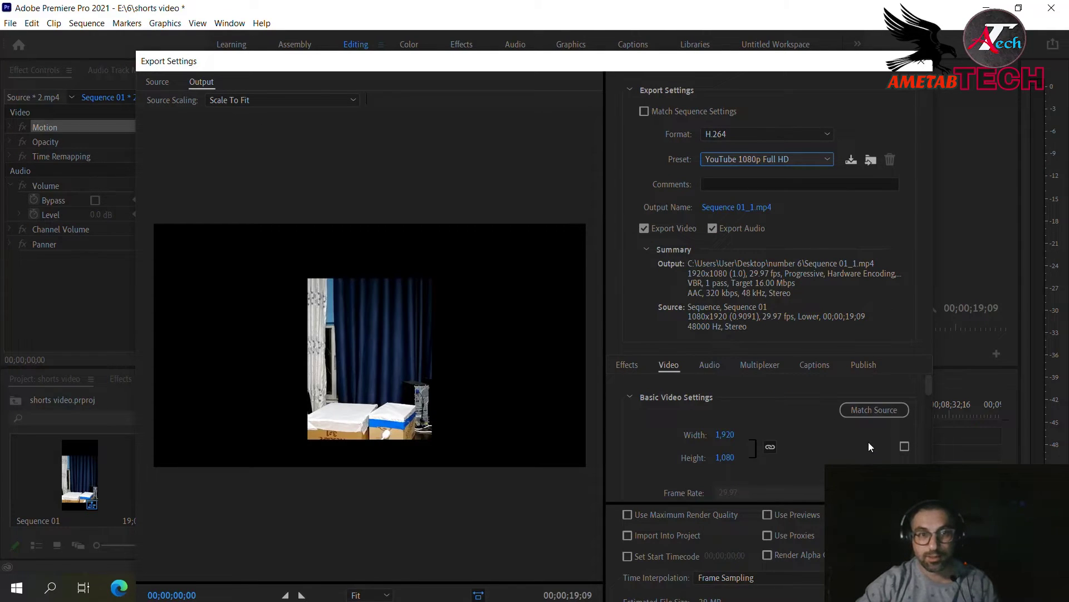
{"action": "left_click", "coordinate": [872, 413]}
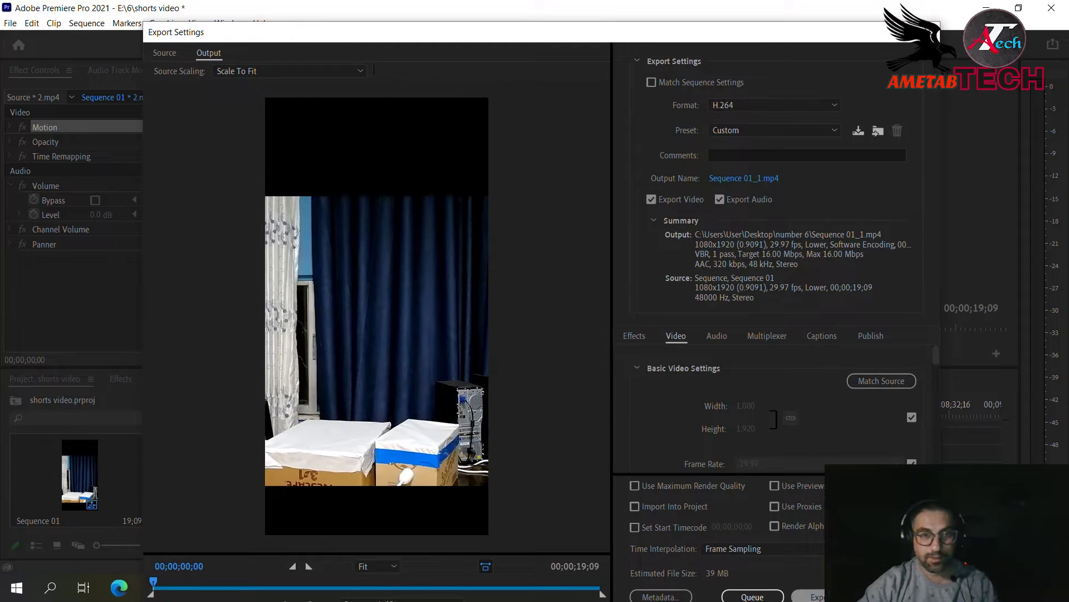
{"action": "left_click", "coordinate": [817, 596]}
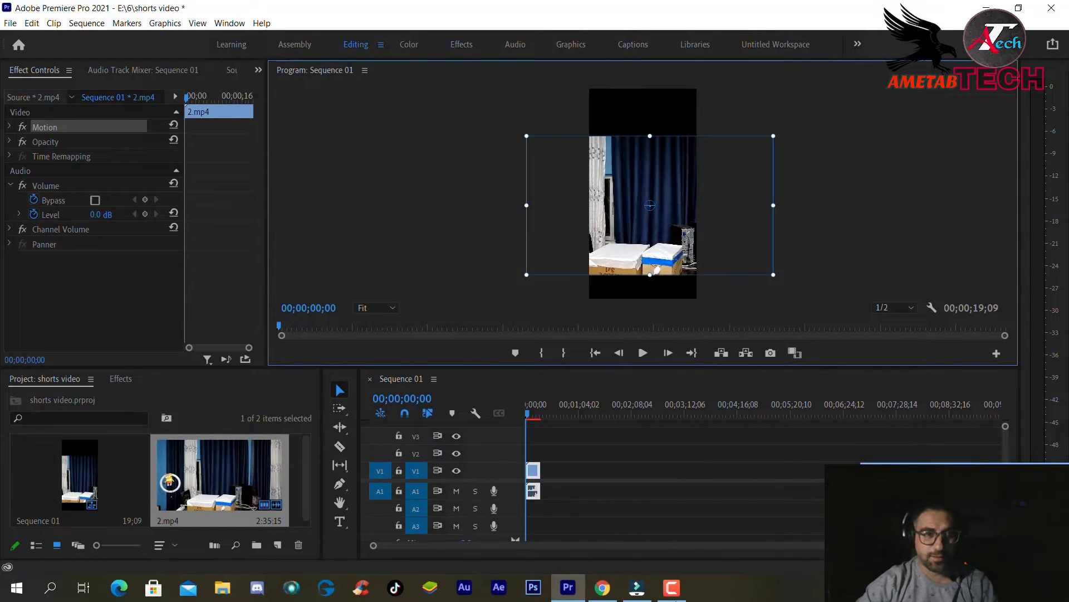
Step: Switch to Wondershare Filmora and create a new 9:16 (Portrait) project
{"action": "left_click", "coordinate": [637, 587]}
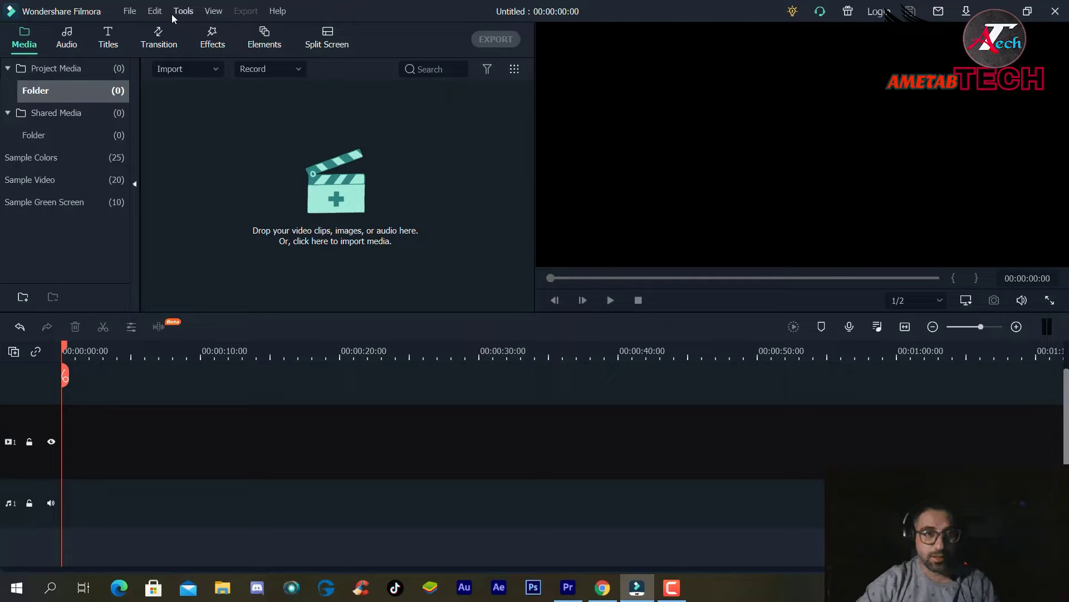
{"action": "left_click", "coordinate": [128, 12]}
{"action": "mouse_move", "coordinate": [142, 32]}
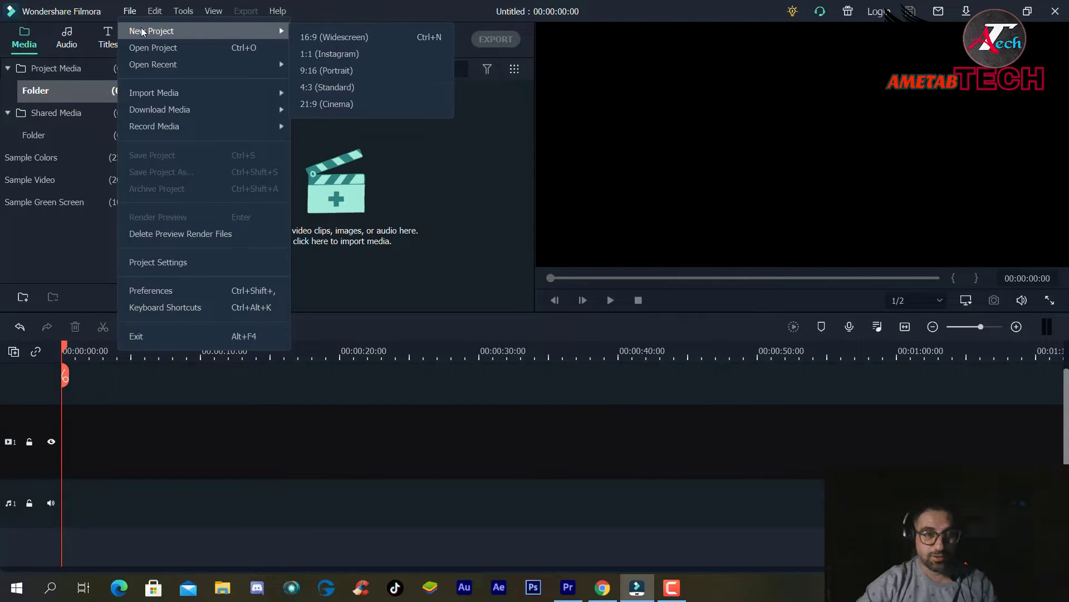
{"action": "left_click", "coordinate": [333, 72]}
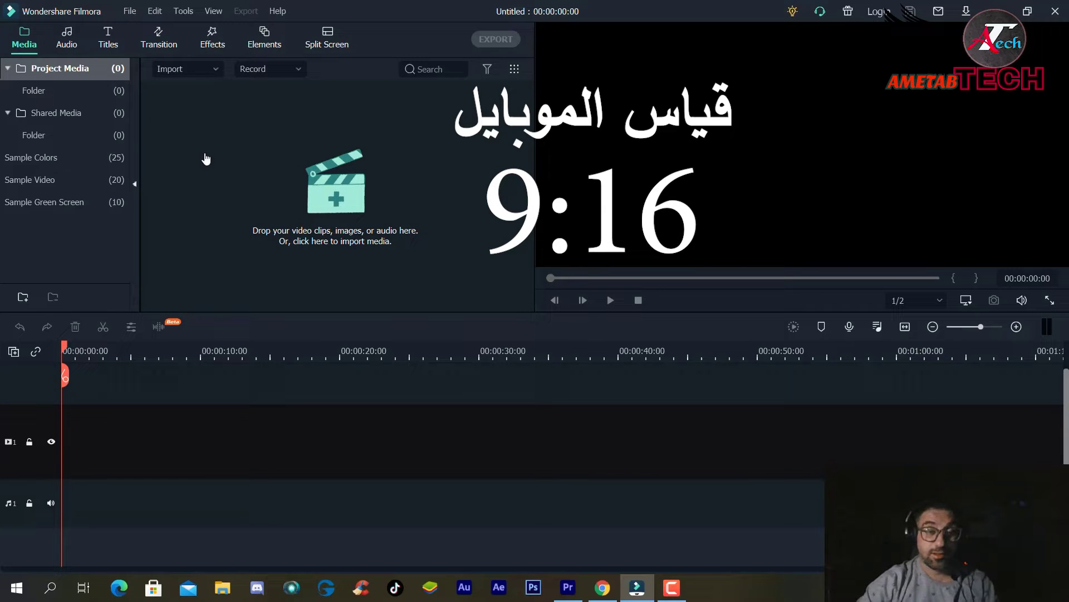
Step: Import video clip 2 and add it to the start of video track 1, keeping the 1080 x 1920 25fps project settings
{"action": "left_click", "coordinate": [333, 210]}
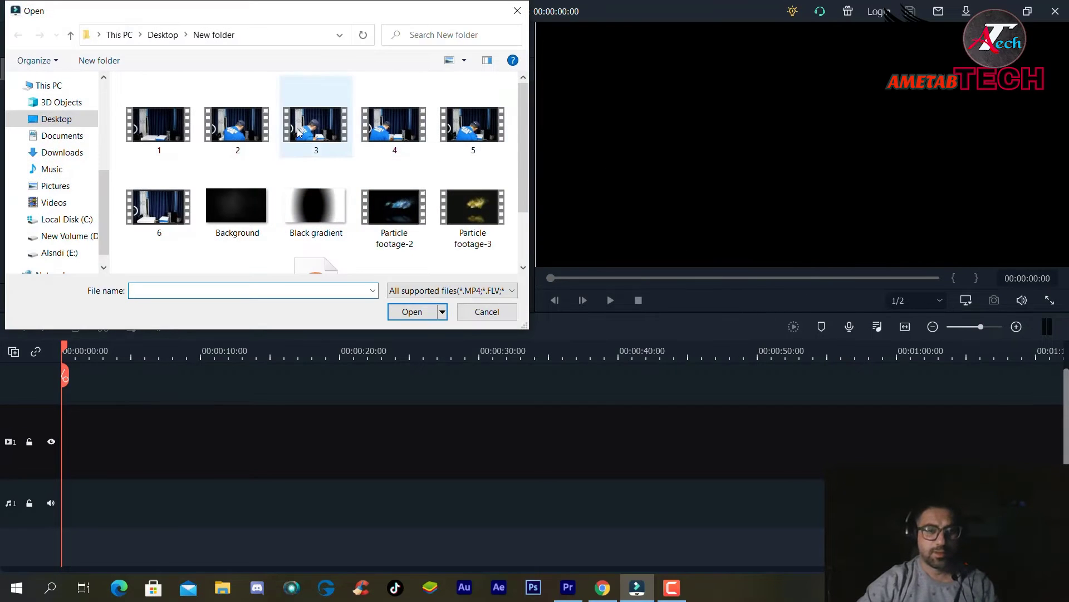
{"action": "double_click", "coordinate": [240, 122]}
{"action": "left_click_drag", "start_coordinate": [218, 145], "coordinate": [65, 434]}
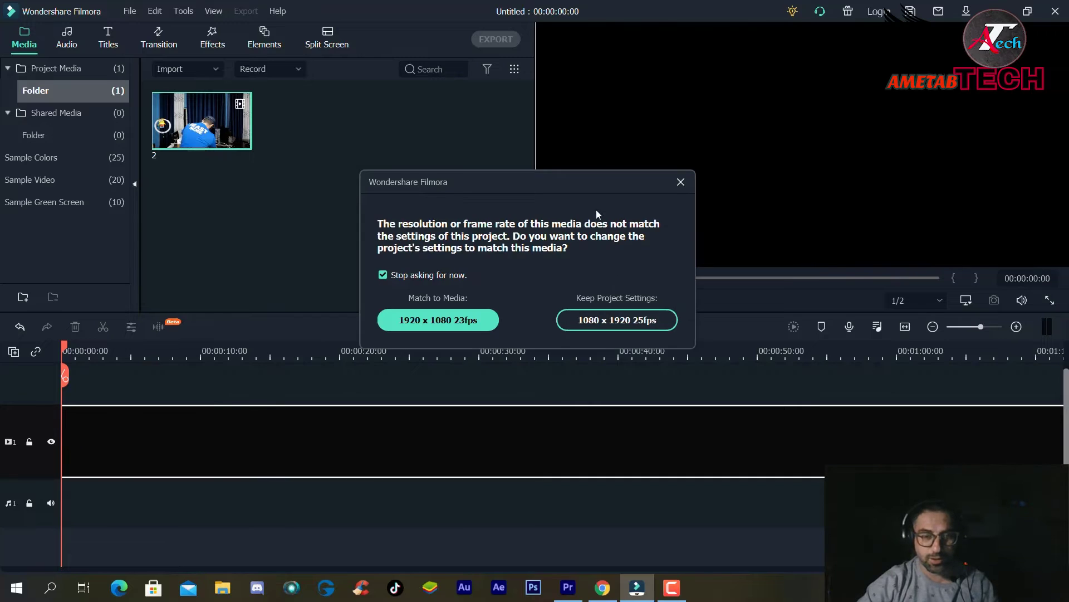
{"action": "left_click", "coordinate": [608, 325]}
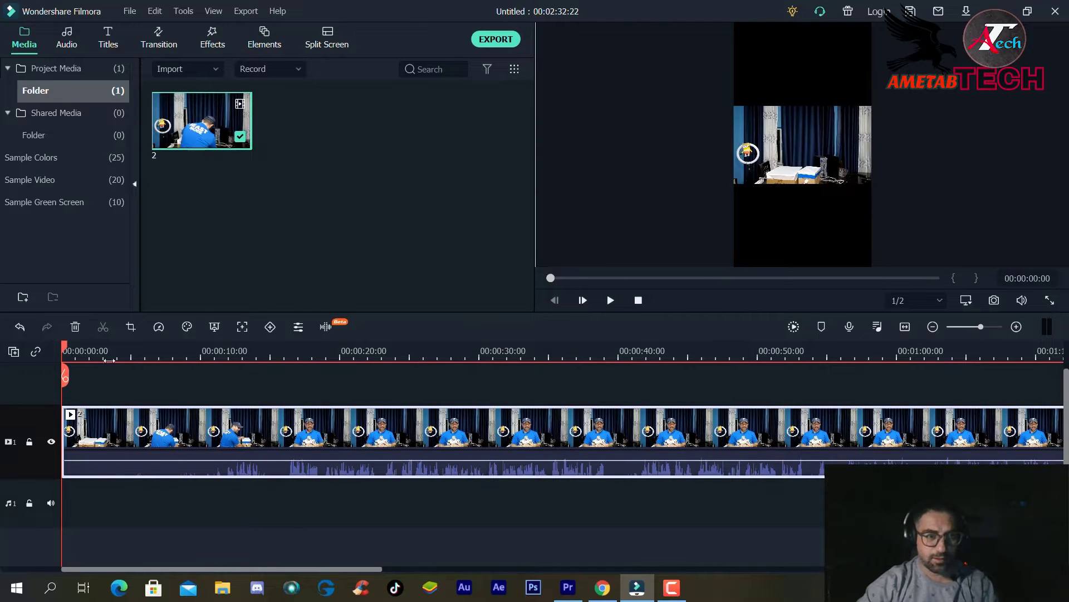
{"action": "left_click_drag", "start_coordinate": [65, 349], "coordinate": [140, 379]}
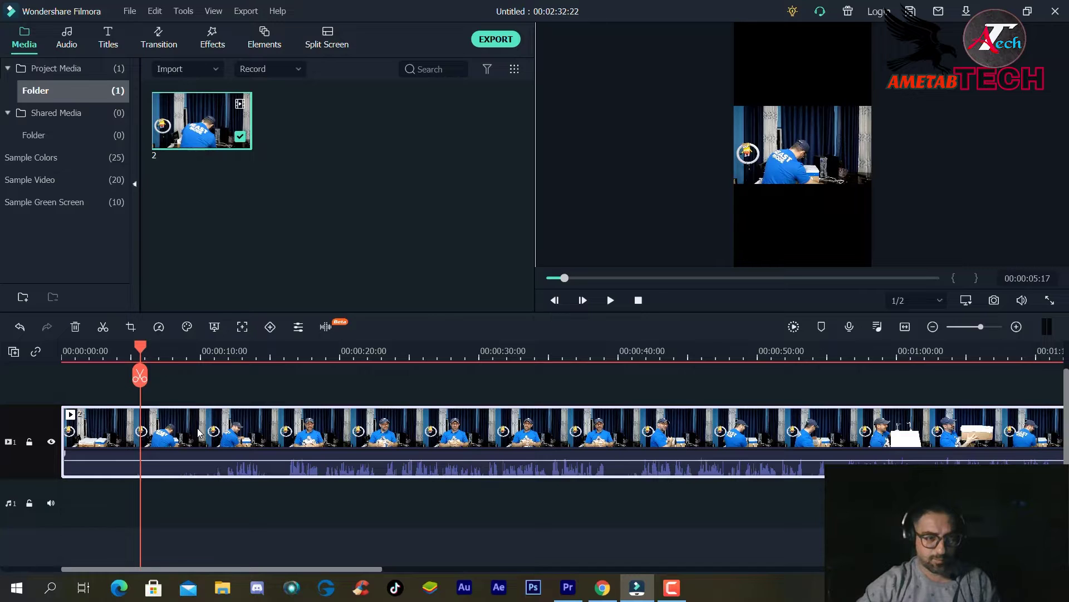
{"action": "key", "text": "Delete"}
{"action": "key", "text": "ctrl+z"}
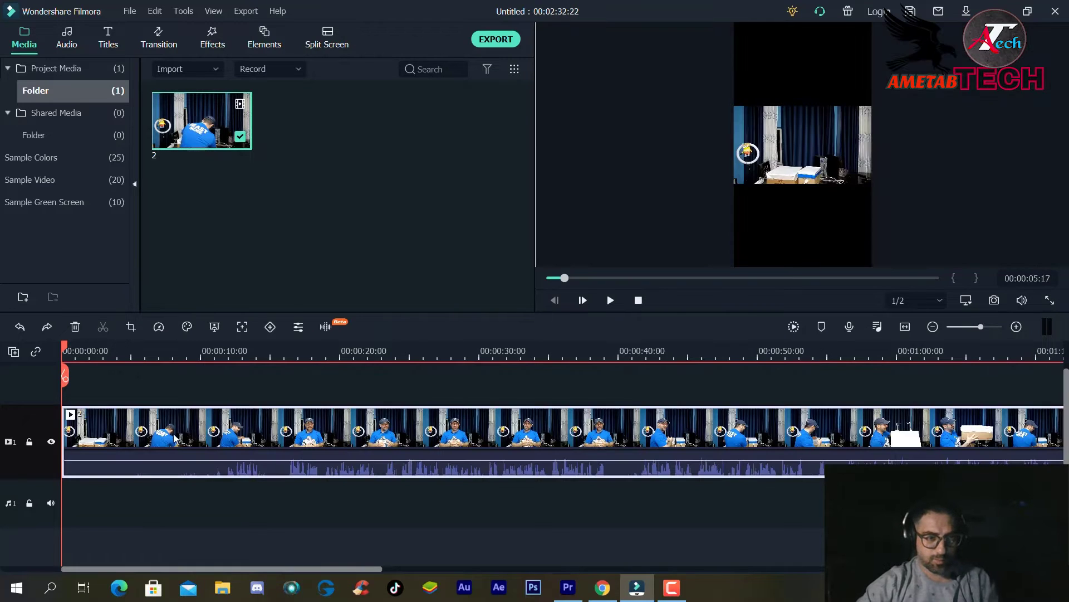
Step: Split the clip at 00:00:04:13 and delete the part after the split
{"action": "left_click", "coordinate": [91, 362]}
{"action": "left_click", "coordinate": [123, 362]}
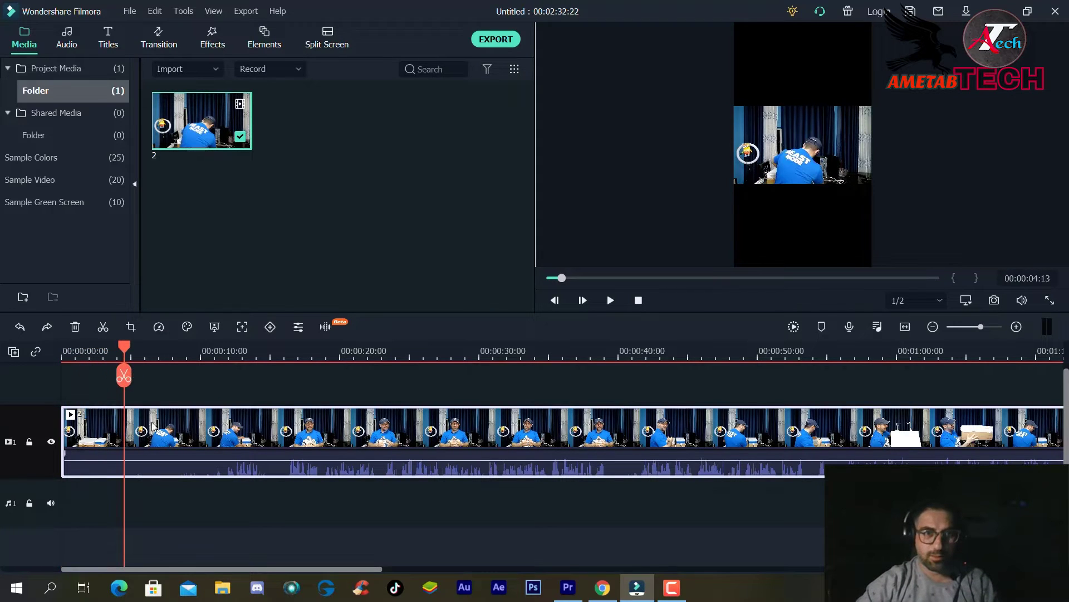
{"action": "left_click", "coordinate": [124, 376]}
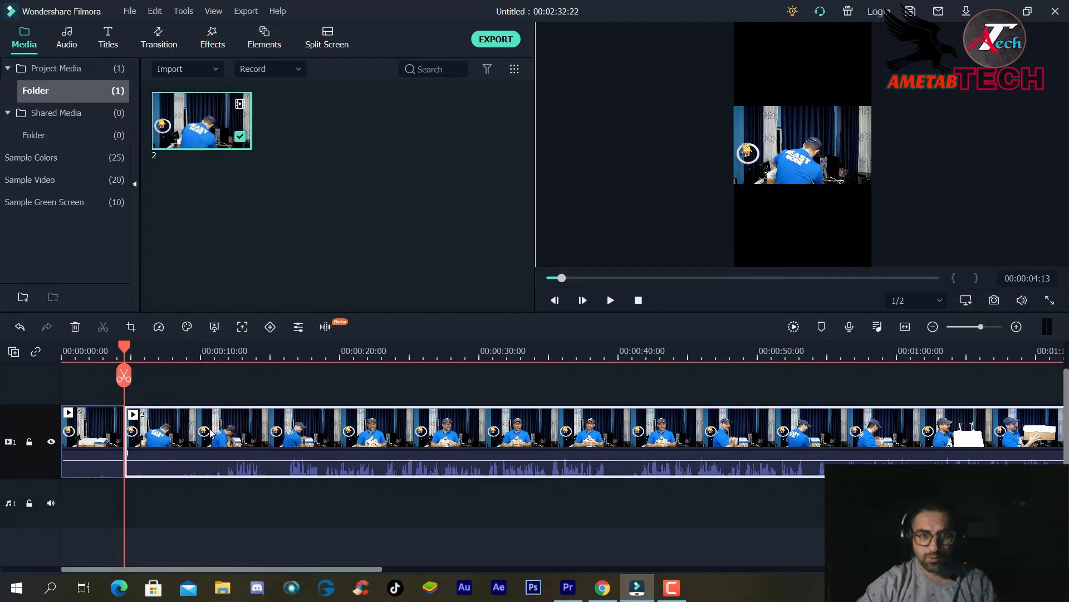
{"action": "key", "text": "Delete"}
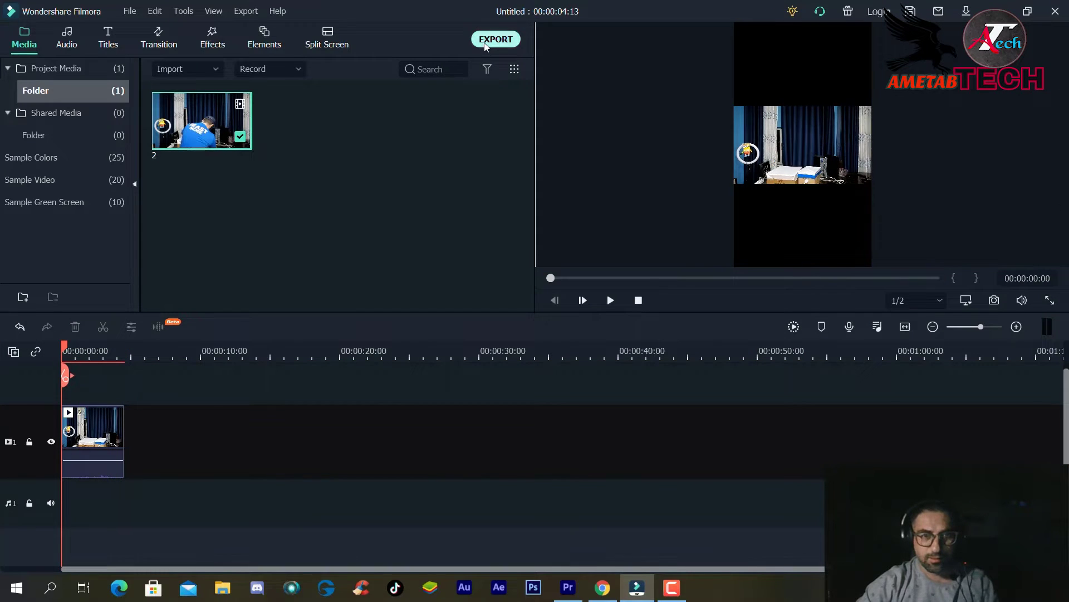
Step: Export the project as a local MP4 with the video frame rate set to 29.97 fps, and dismiss the finished export
{"action": "left_click", "coordinate": [495, 39]}
{"action": "left_click", "coordinate": [674, 197]}
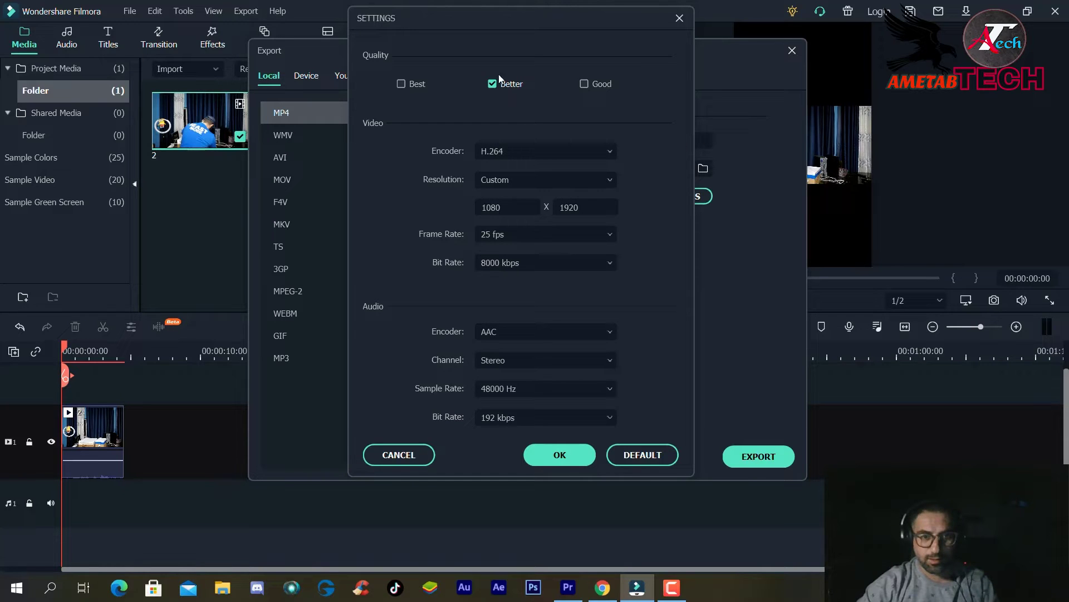
{"action": "left_click", "coordinate": [541, 237]}
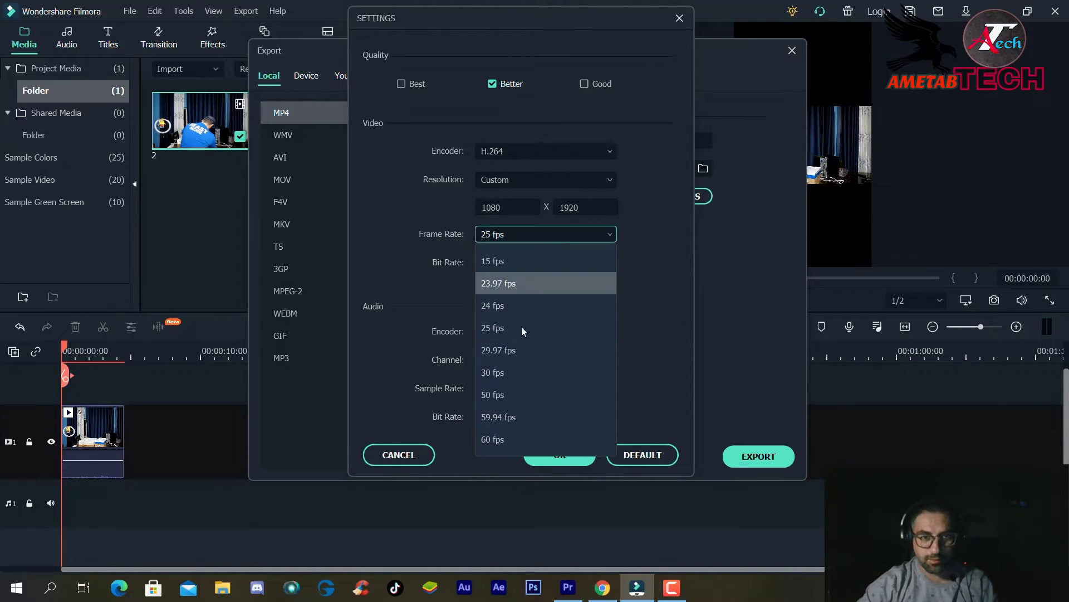
{"action": "left_click", "coordinate": [508, 355]}
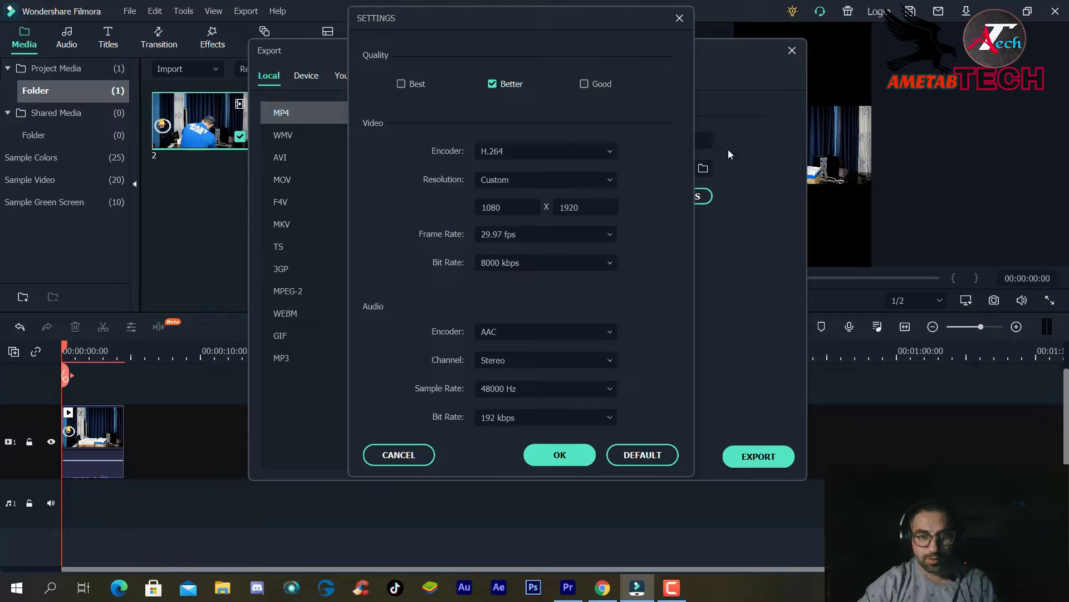
{"action": "left_click_drag", "start_coordinate": [536, 24], "coordinate": [442, 20]}
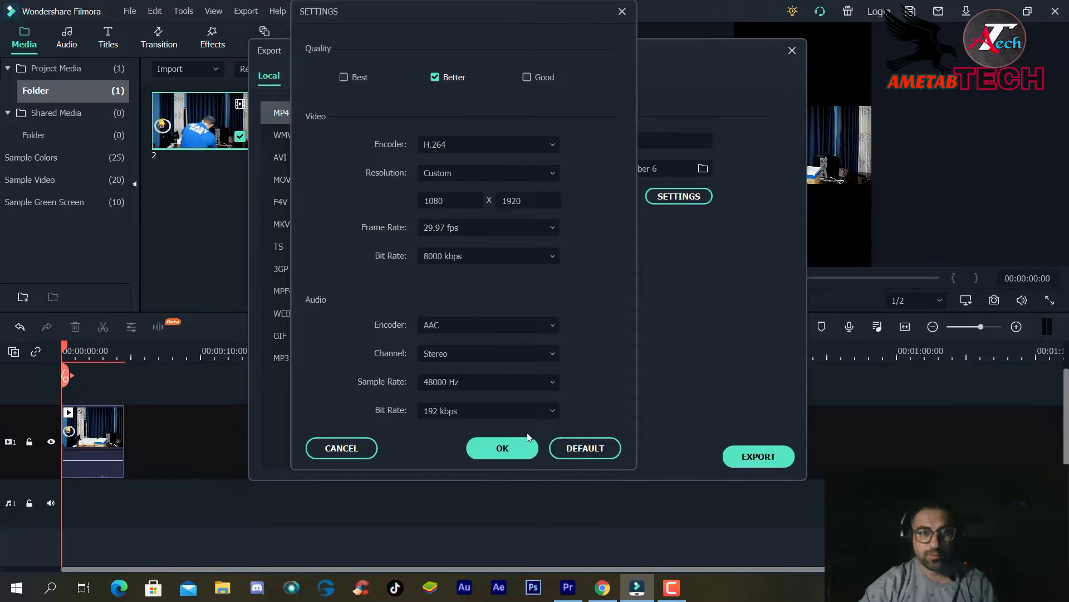
{"action": "left_click", "coordinate": [511, 446]}
{"action": "left_click", "coordinate": [731, 455]}
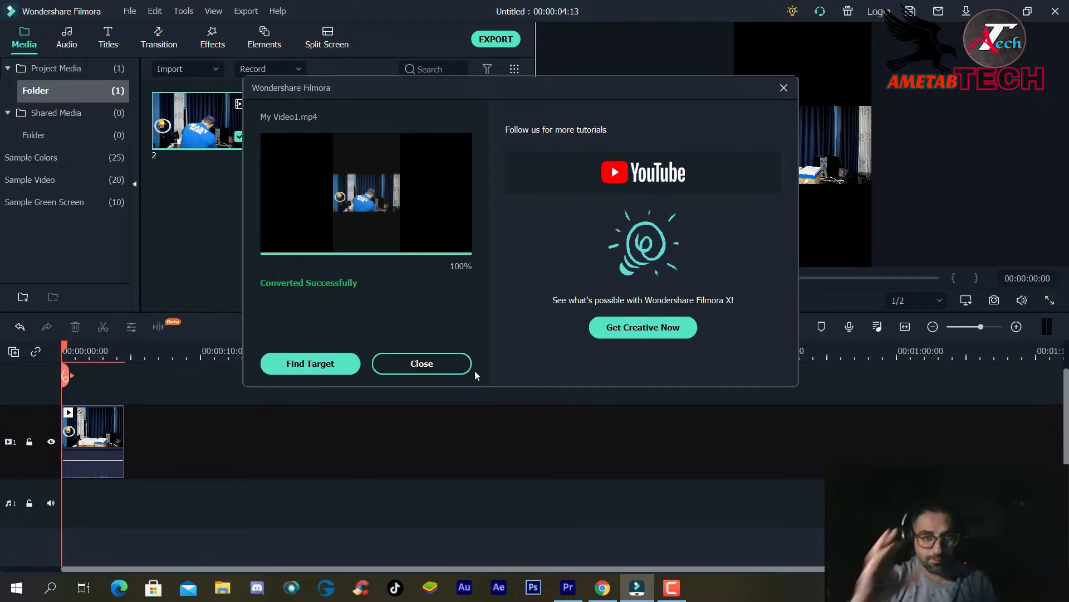
{"action": "left_click", "coordinate": [458, 362]}
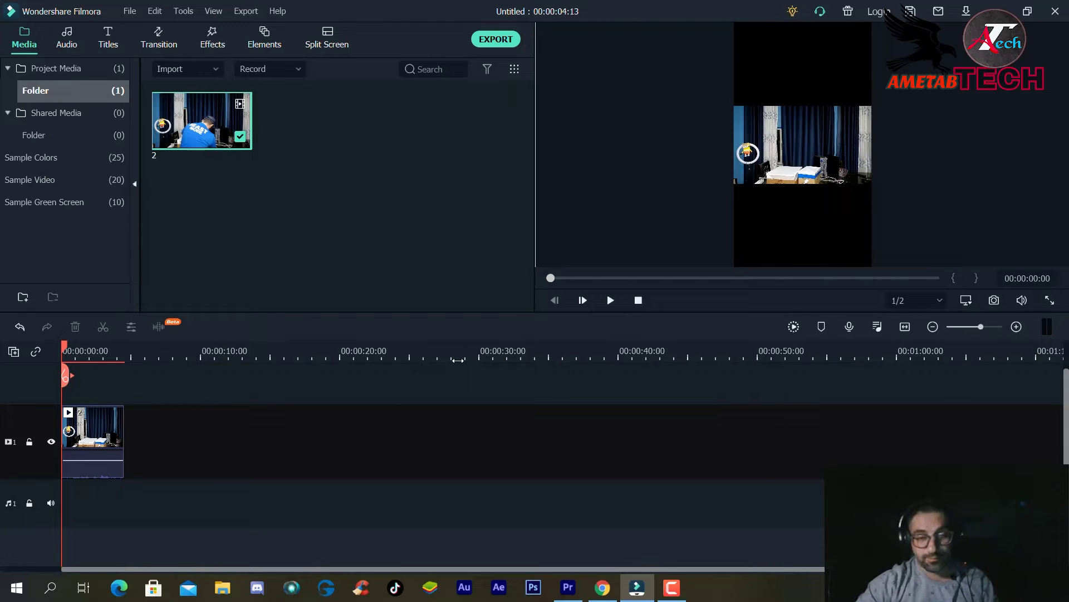
Step: Switch to Chrome and review the YouTube Help post on Shorts monetization and TeamYouTube's tweet about the Shorts fund
{"action": "mouse_move", "coordinate": [613, 594]}
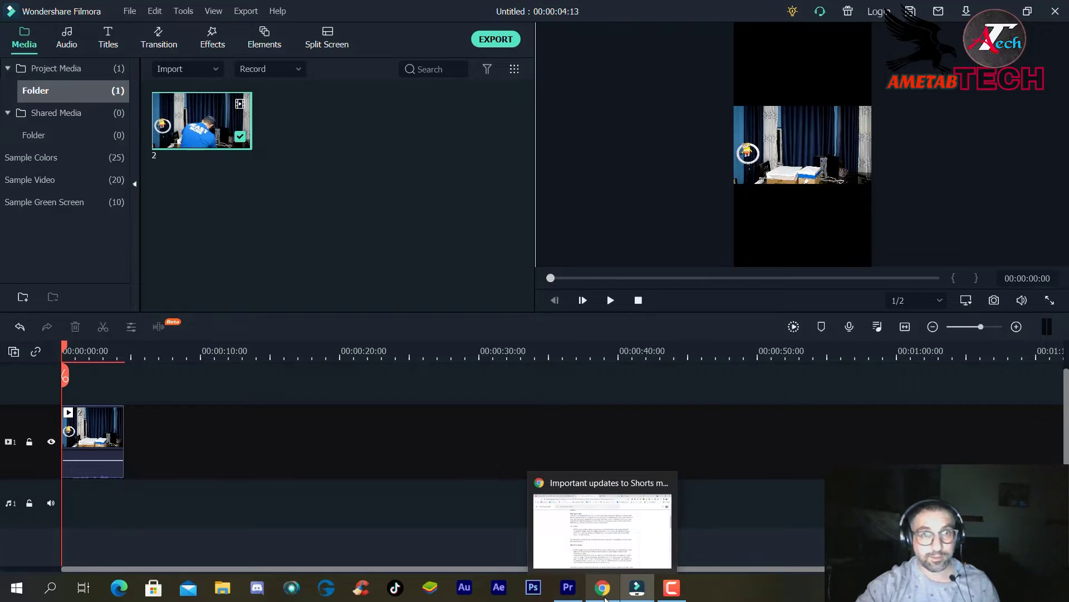
{"action": "left_click", "coordinate": [602, 529]}
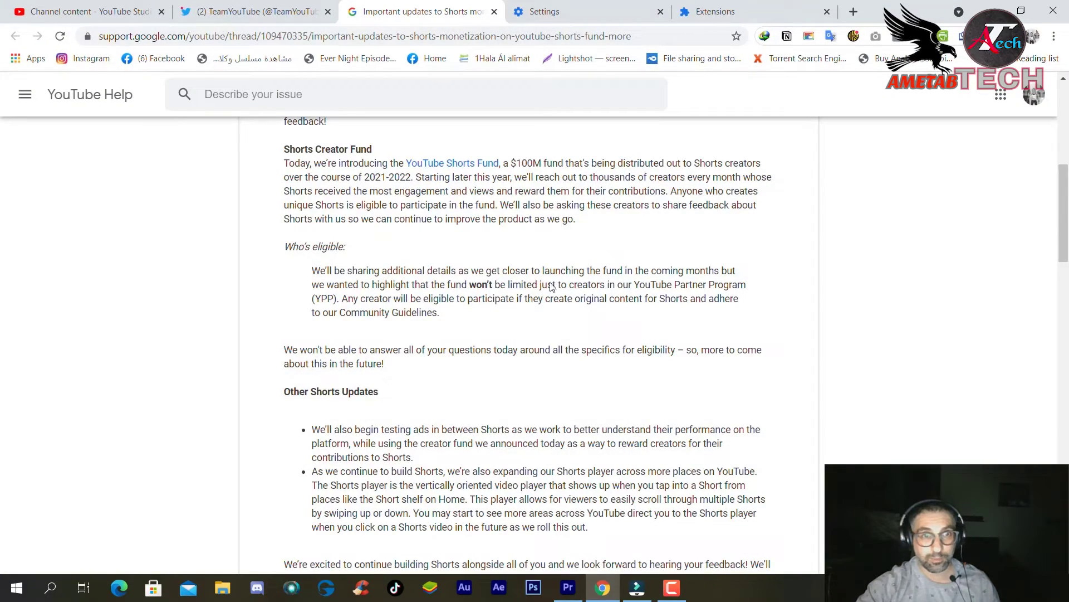
{"action": "scroll", "coordinate": [366, 234], "scroll_direction": "up", "scroll_amount": 8}
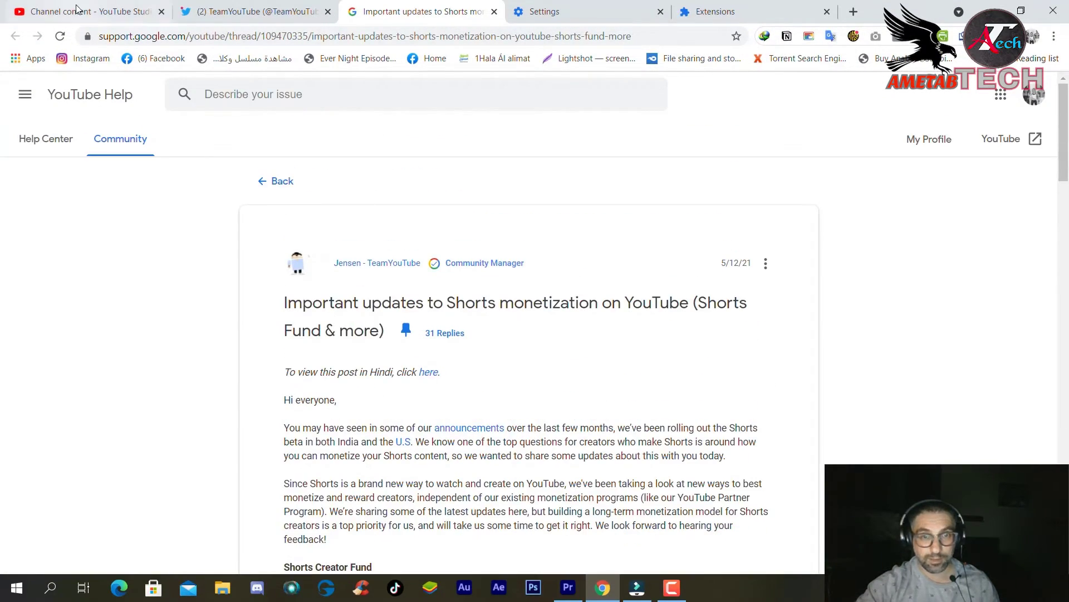
{"action": "left_click", "coordinate": [262, 11]}
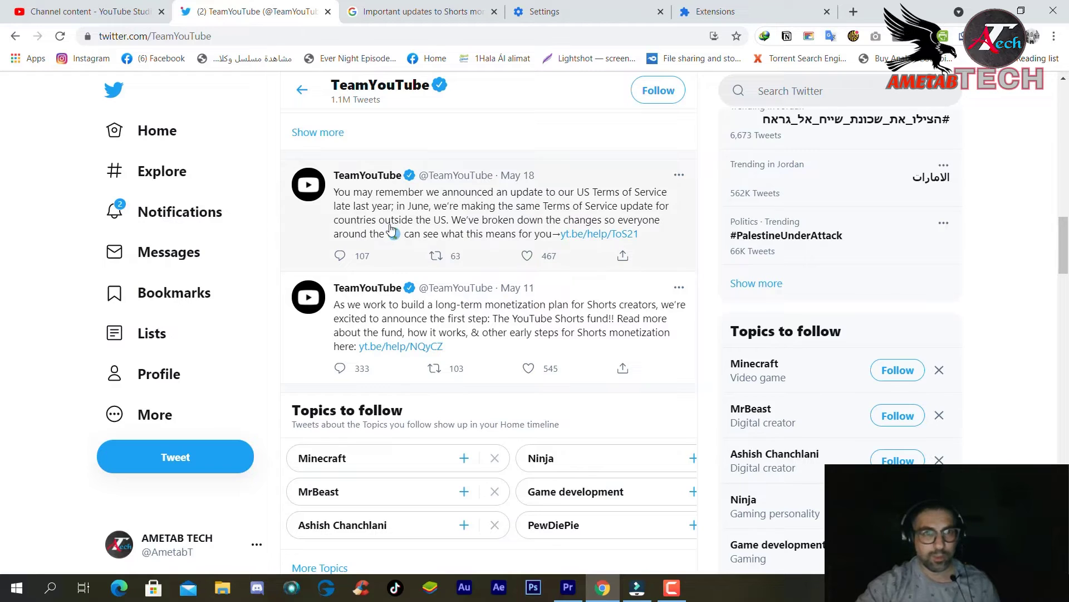
{"action": "scroll", "coordinate": [399, 352], "scroll_direction": "down", "scroll_amount": 1}
{"action": "scroll", "coordinate": [496, 340], "scroll_direction": "up", "scroll_amount": 3}
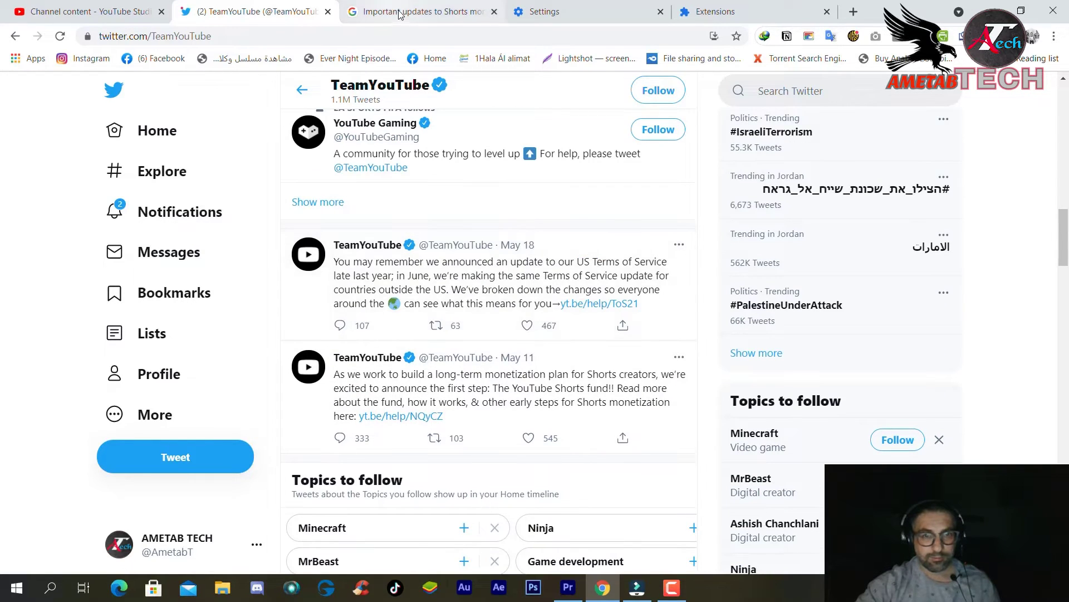
Step: Read the YouTube Help post on Shorts monetization, including the Shorts Creator Fund and eligibility sections
{"action": "left_click", "coordinate": [400, 12]}
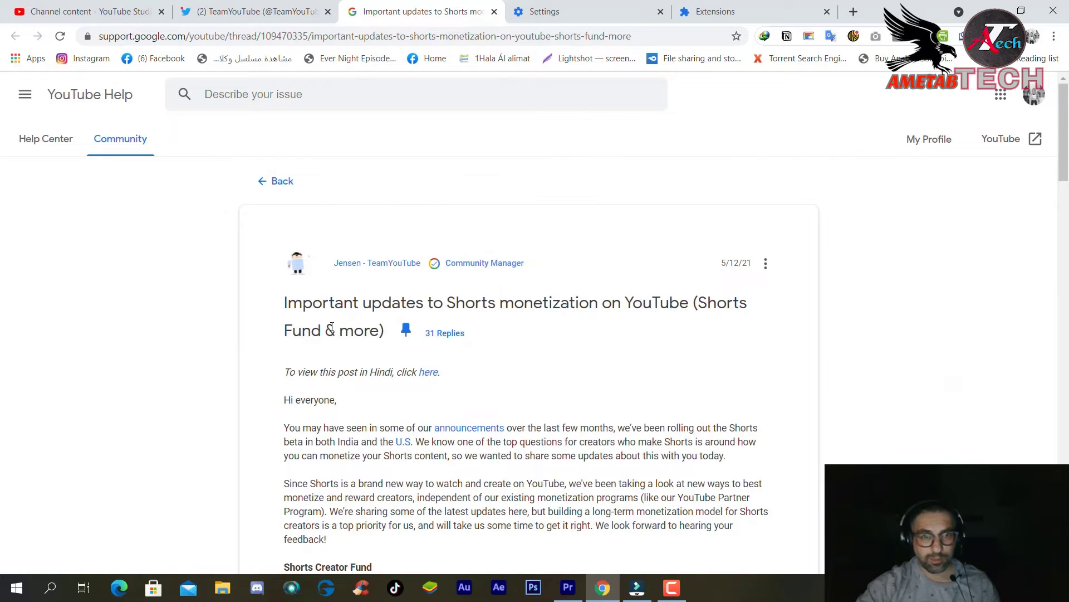
{"action": "scroll", "coordinate": [439, 269], "scroll_direction": "down", "scroll_amount": 1}
{"action": "scroll", "coordinate": [557, 263], "scroll_direction": "down", "scroll_amount": 2}
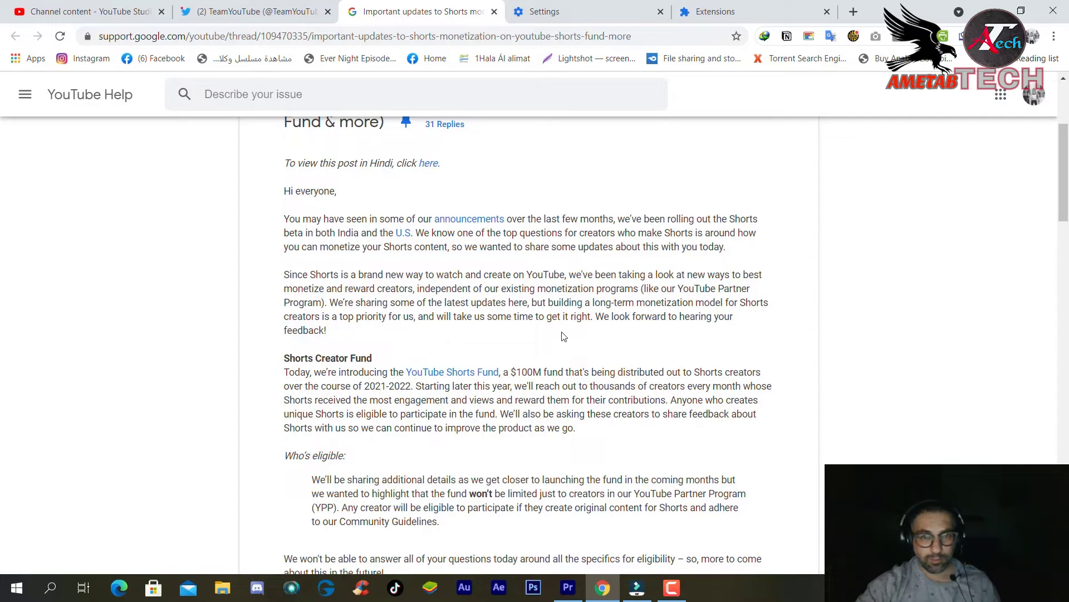
{"action": "scroll", "coordinate": [563, 335], "scroll_direction": "down", "scroll_amount": 3}
{"action": "scroll", "coordinate": [557, 336], "scroll_direction": "up", "scroll_amount": 5}
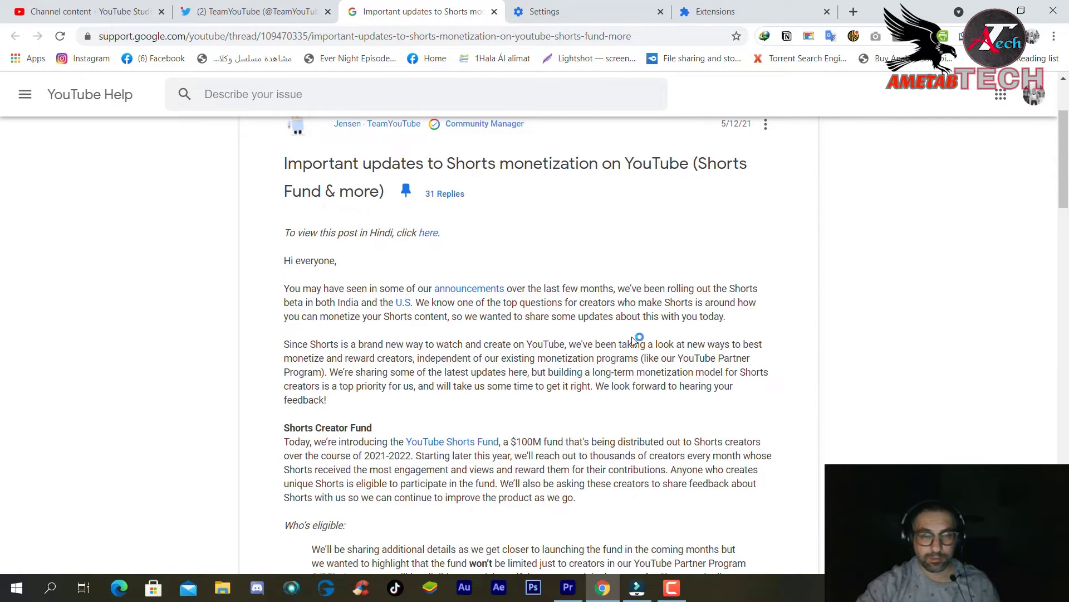
{"action": "scroll", "coordinate": [574, 312], "scroll_direction": "up", "scroll_amount": 1}
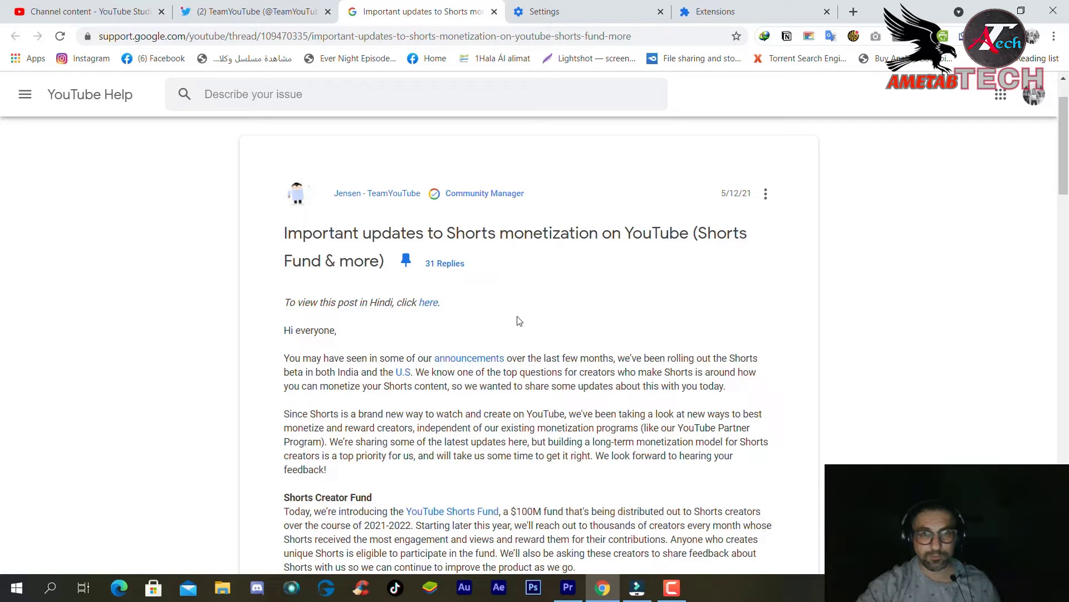
{"action": "scroll", "coordinate": [519, 321], "scroll_direction": "down", "scroll_amount": 6}
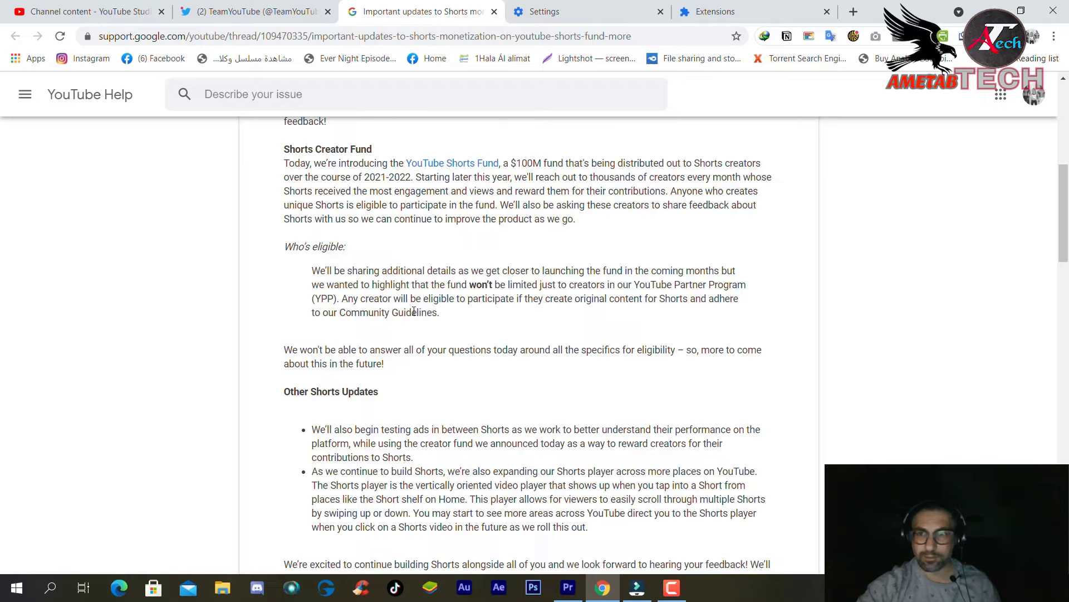
Step: Upload the Sequence 01 video from the Desktop to the channel in YouTube Studio
{"action": "left_click", "coordinate": [89, 11]}
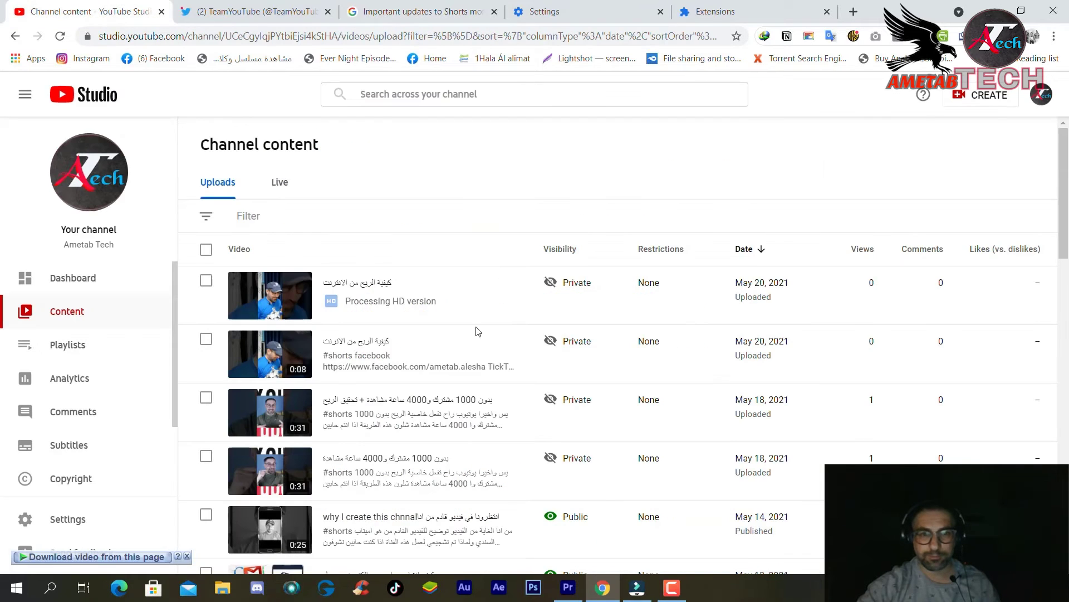
{"action": "left_click", "coordinate": [980, 95]}
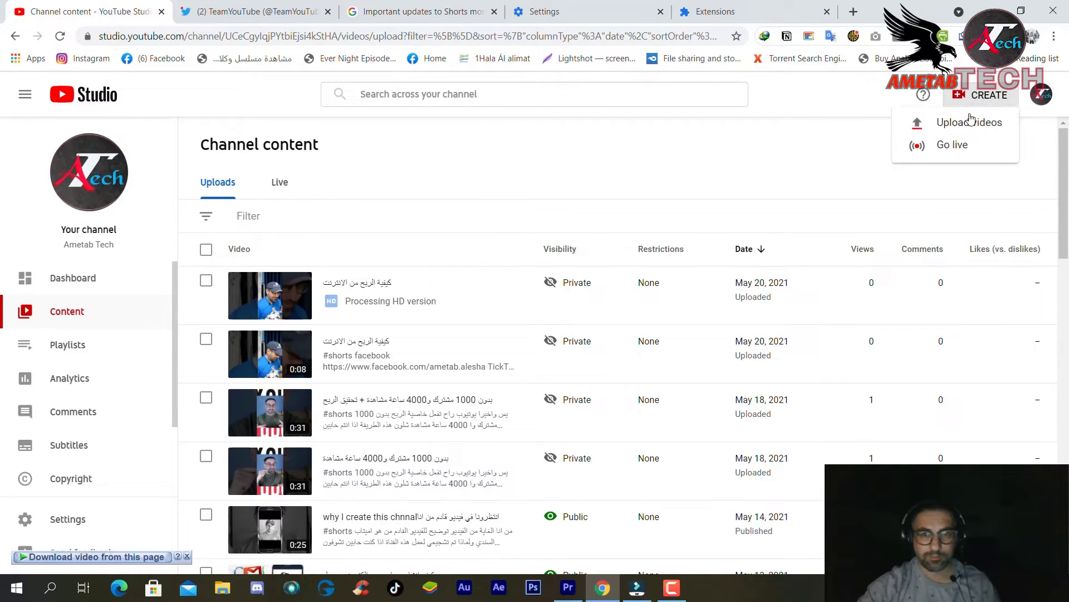
{"action": "left_click", "coordinate": [959, 127]}
{"action": "left_click", "coordinate": [536, 415]}
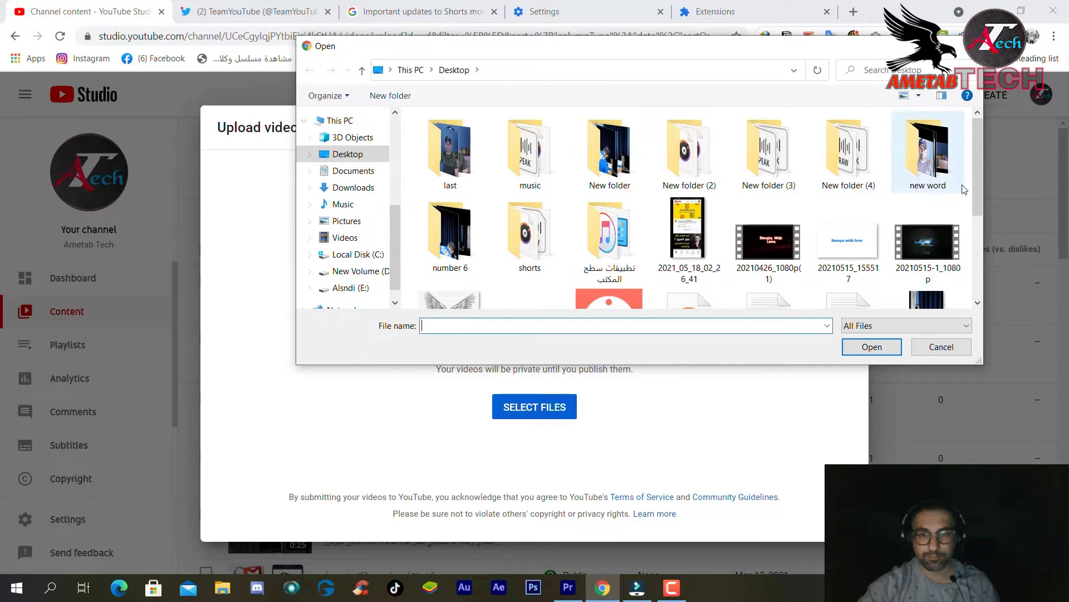
{"action": "left_click_drag", "start_coordinate": [979, 178], "coordinate": [969, 259]}
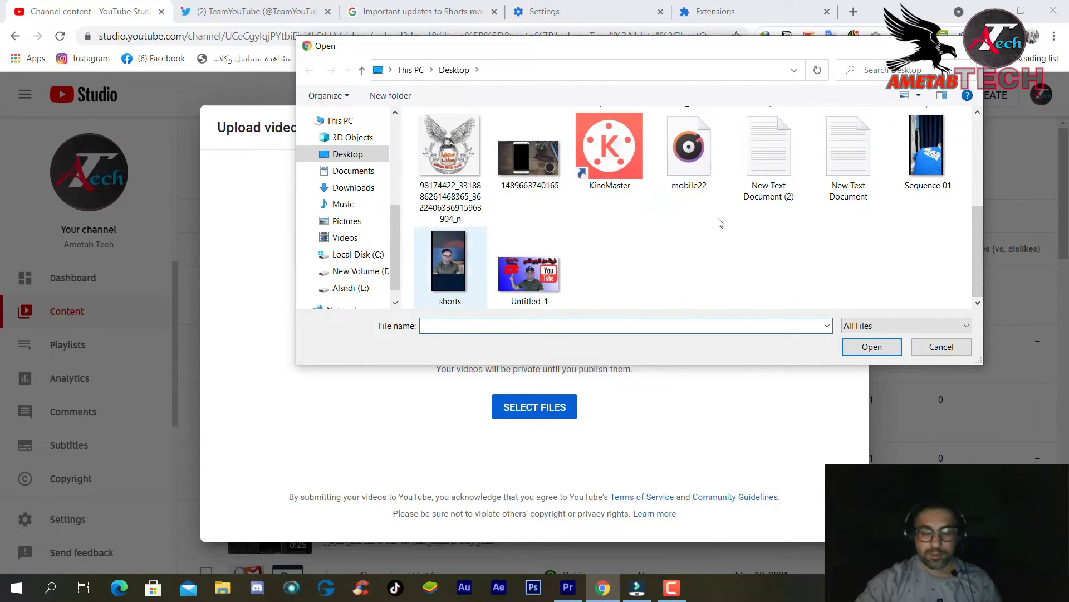
{"action": "double_click", "coordinate": [929, 165]}
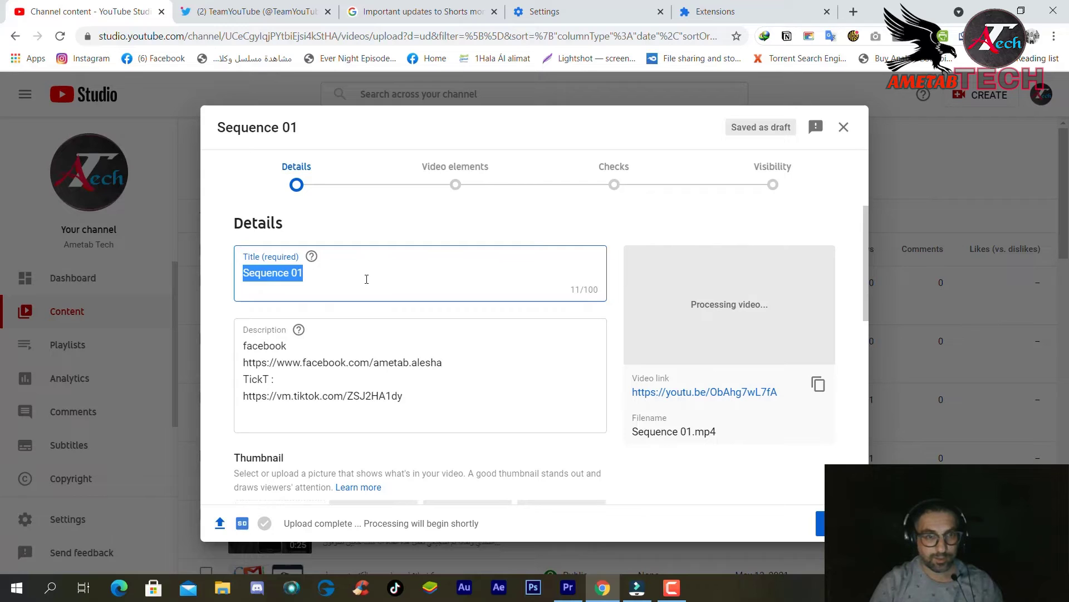
Step: Replace the video's title with "كيفية الربح من الانترنت"
{"action": "type", "text": ";d"}
{"action": "key", "text": "BackSpace"}
{"action": "key", "text": "BackSpace"}
{"action": "key", "text": "alt+shift"}
{"action": "type", "text": "كيفية"}
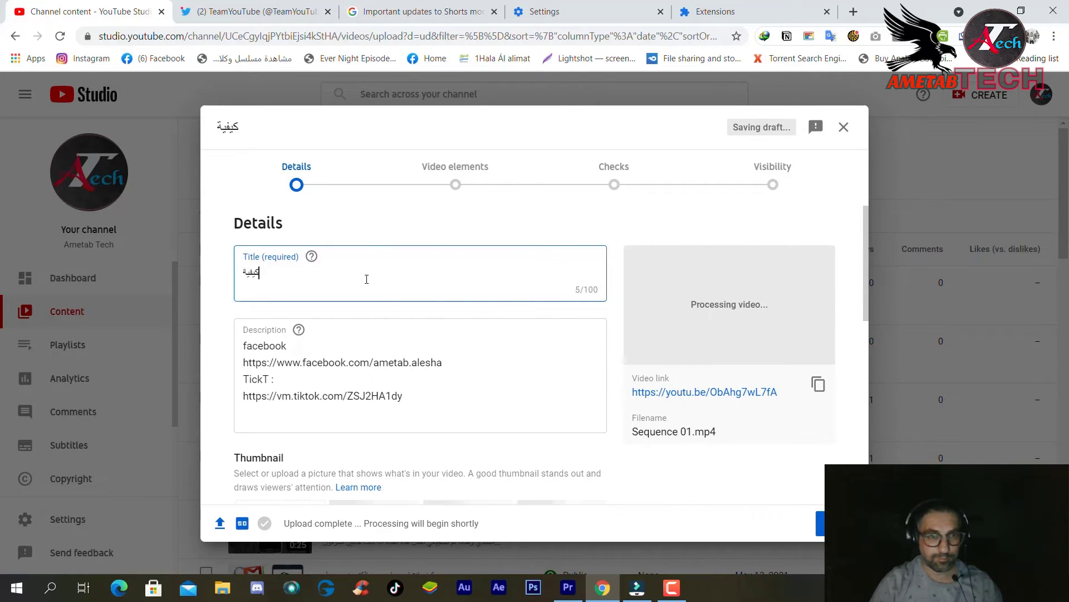
{"action": "type", "text": " الربح من الان"}
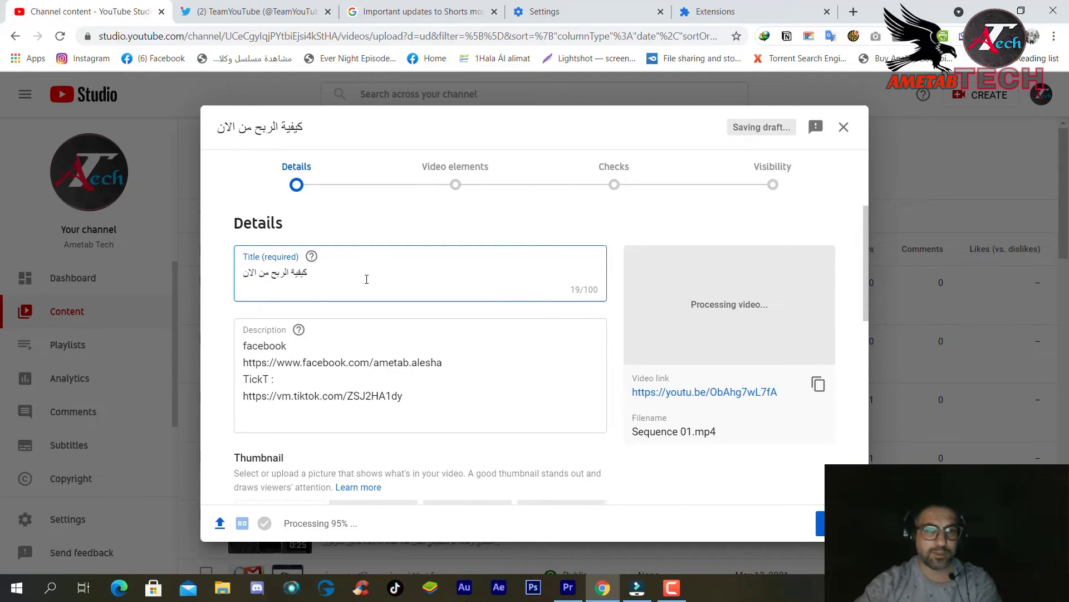
{"action": "type", "text": "ترنت"}
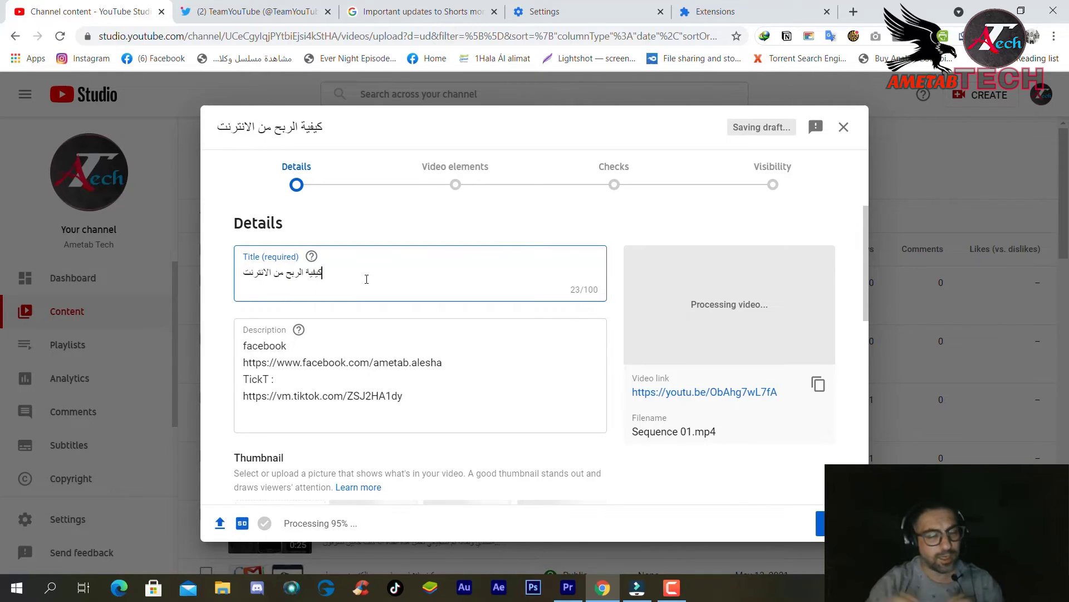
Step: Add #shorts on its own line at the start of the video description, followed by an empty line
{"action": "left_click", "coordinate": [248, 345]}
{"action": "key", "text": "Return"}
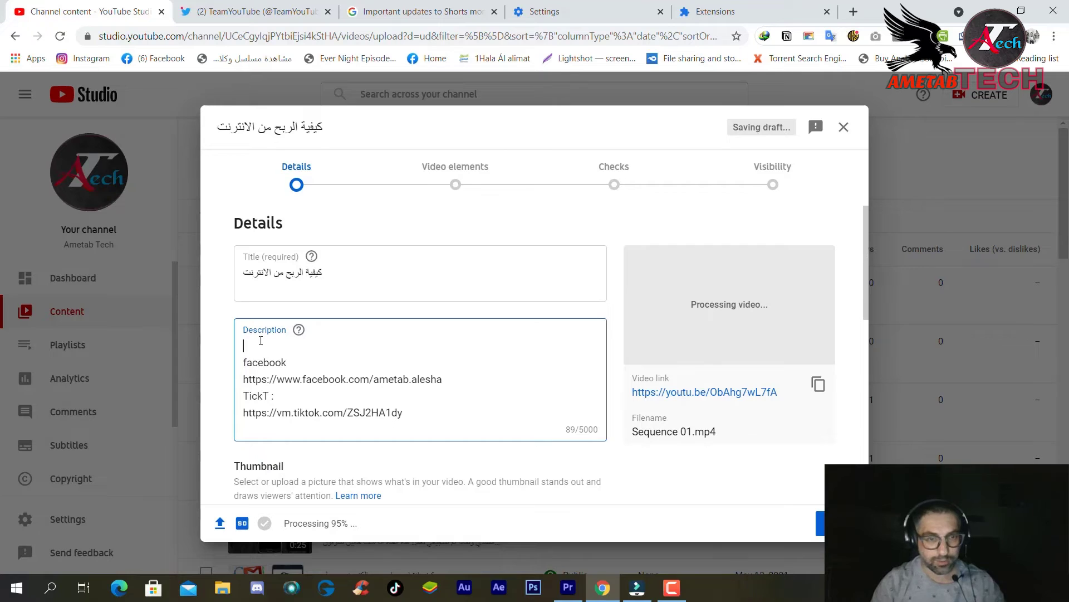
{"action": "type", "text": "#shorts"}
{"action": "key", "text": "Return"}
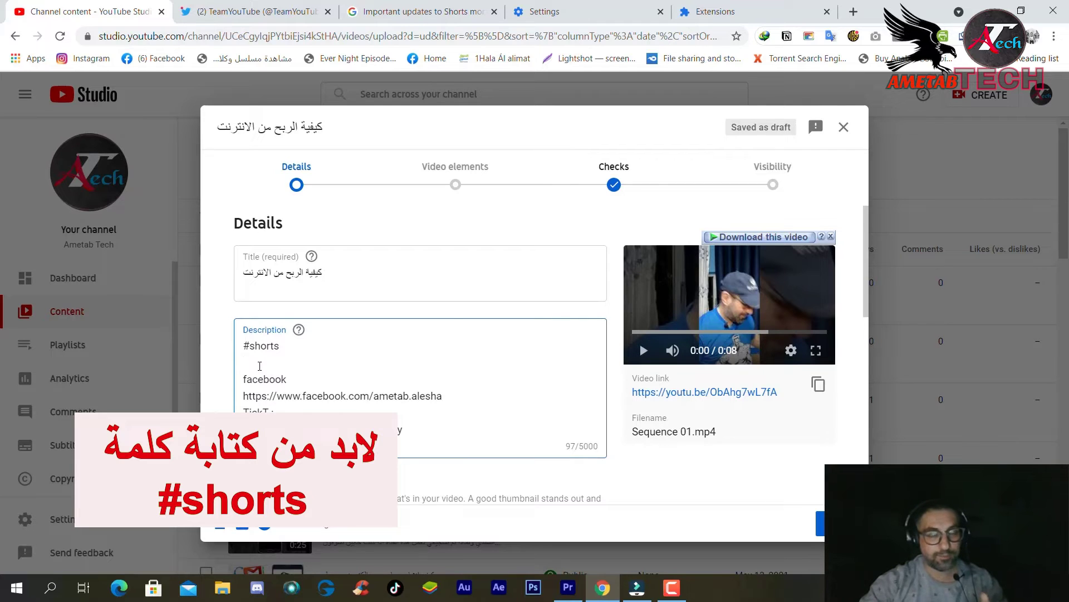
{"action": "double_click", "coordinate": [261, 346]}
{"action": "left_click", "coordinate": [337, 363]}
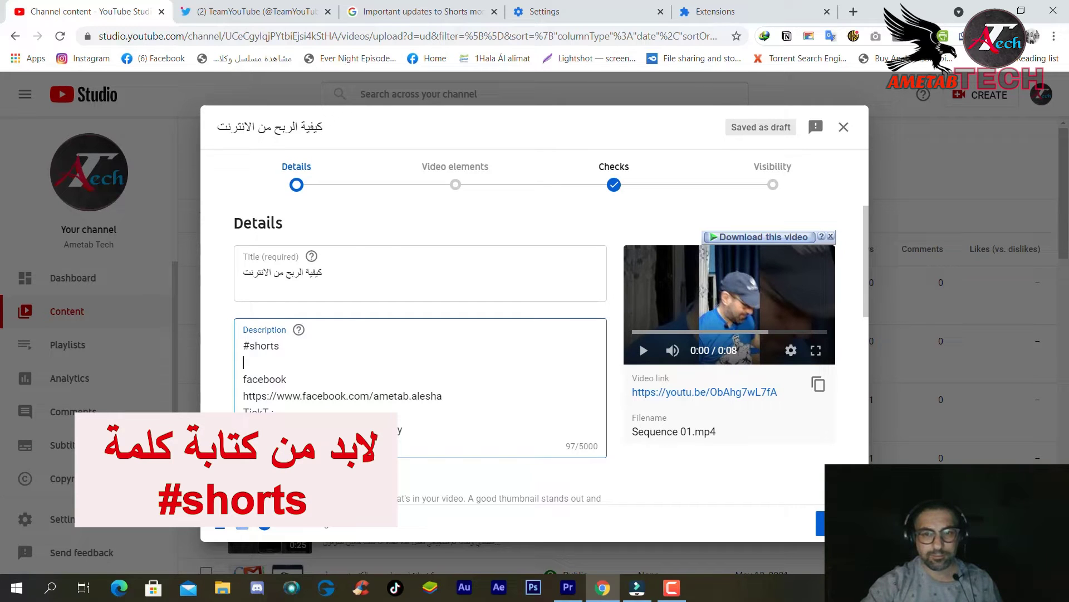
Step: Proceed through video elements and checks, set the video's visibility to Private, and save the upload
{"action": "left_click", "coordinate": [829, 524]}
{"action": "left_click", "coordinate": [829, 524]}
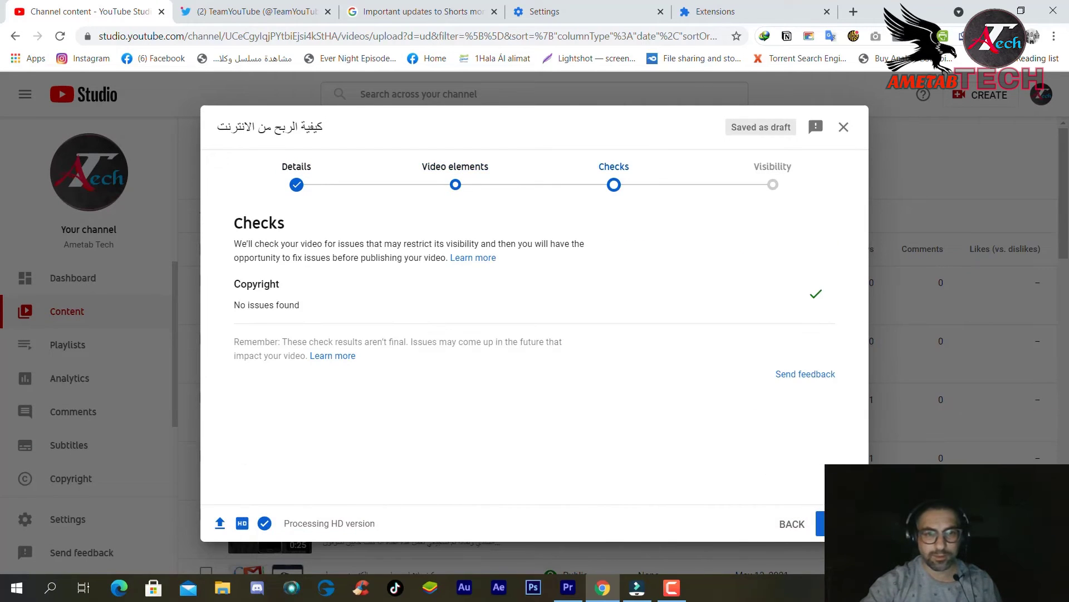
{"action": "left_click", "coordinate": [830, 523]}
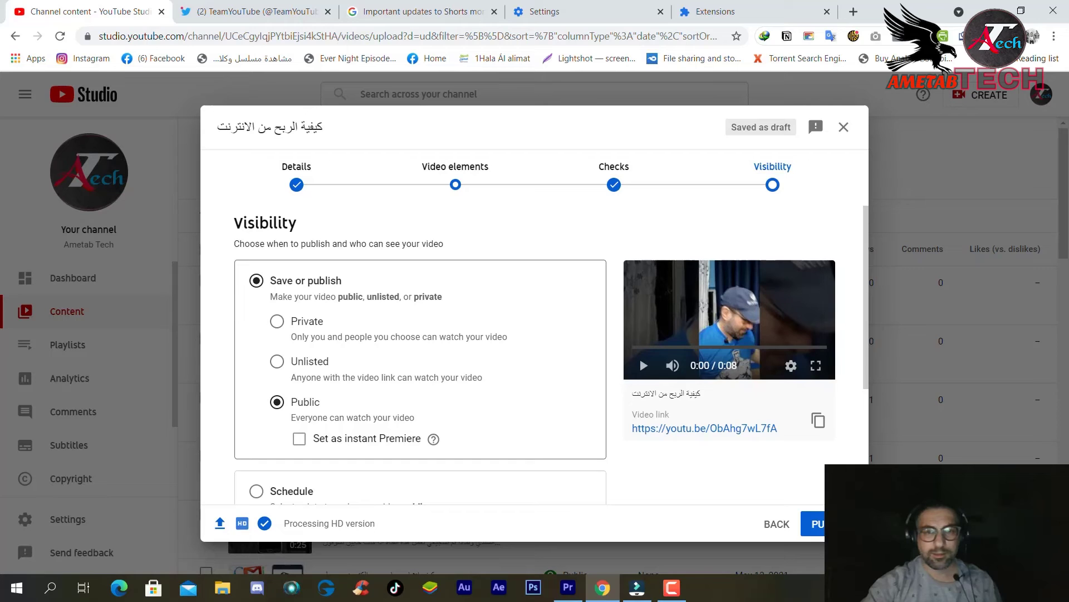
{"action": "left_click", "coordinate": [276, 321]}
{"action": "left_click", "coordinate": [821, 524]}
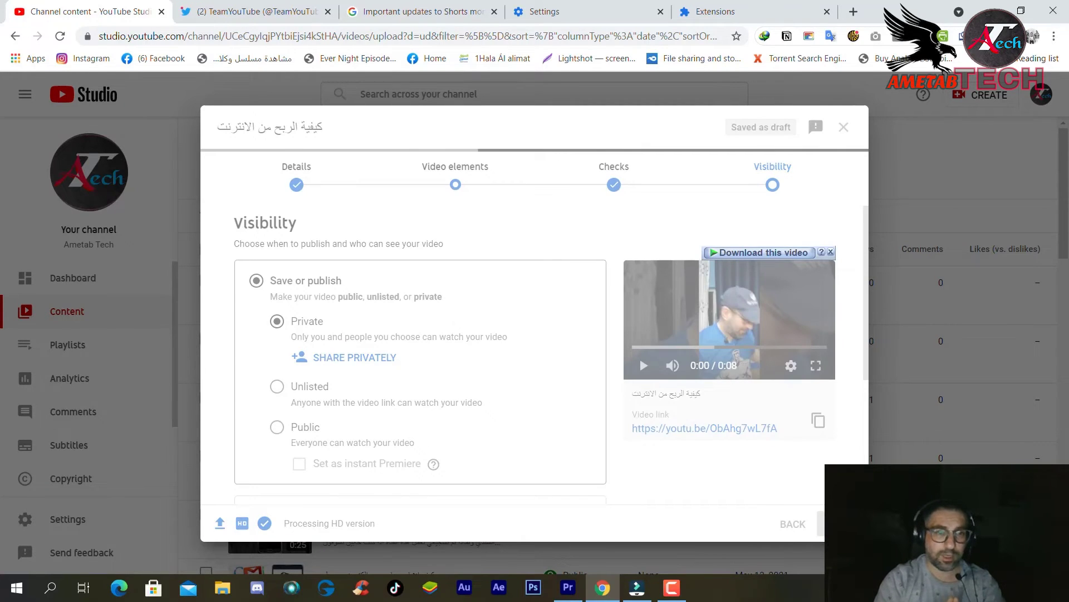